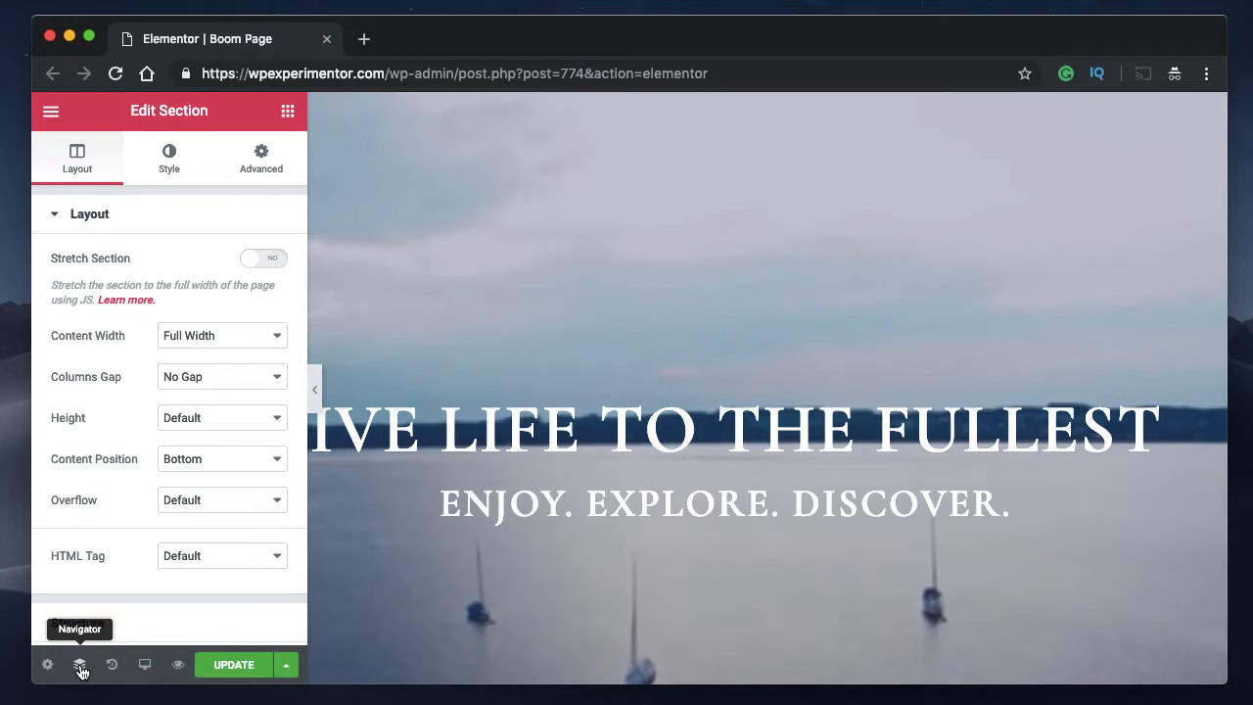
Open the Navigator, move its window fully inside the page preview, and toggle its visibility off and on.
{"action": "left_click", "coordinate": [81, 669]}
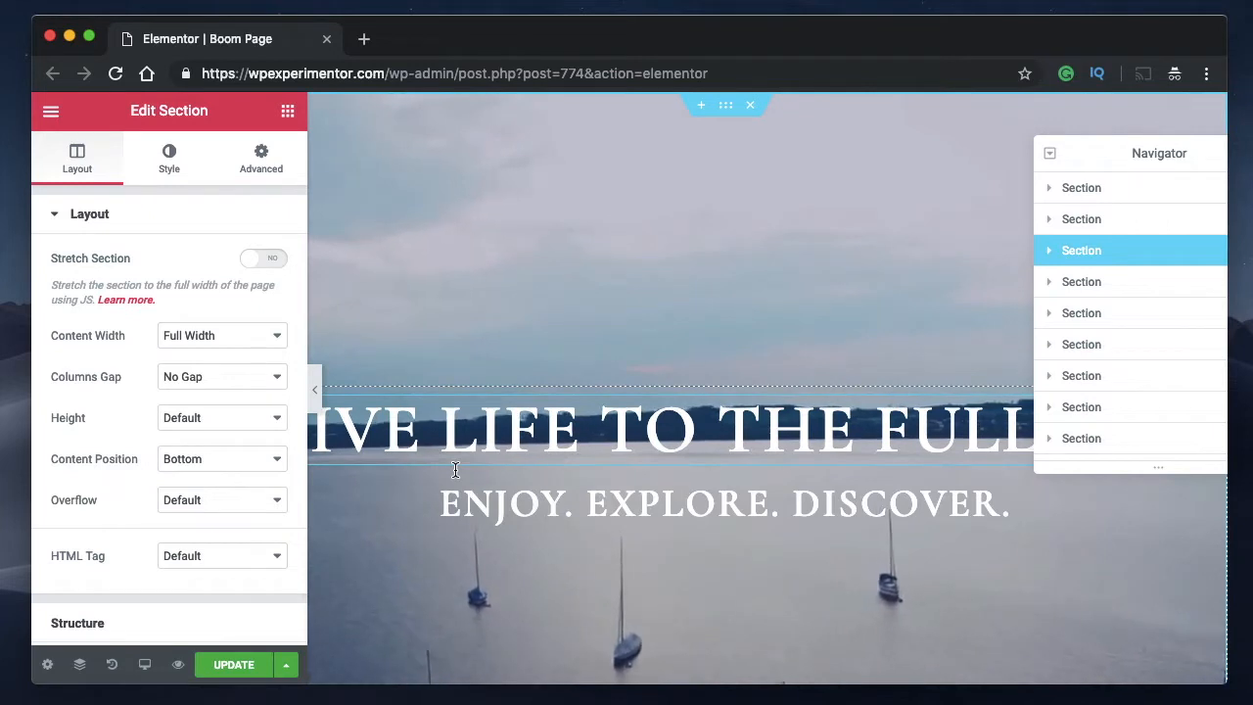
{"action": "key", "text": "super+i"}
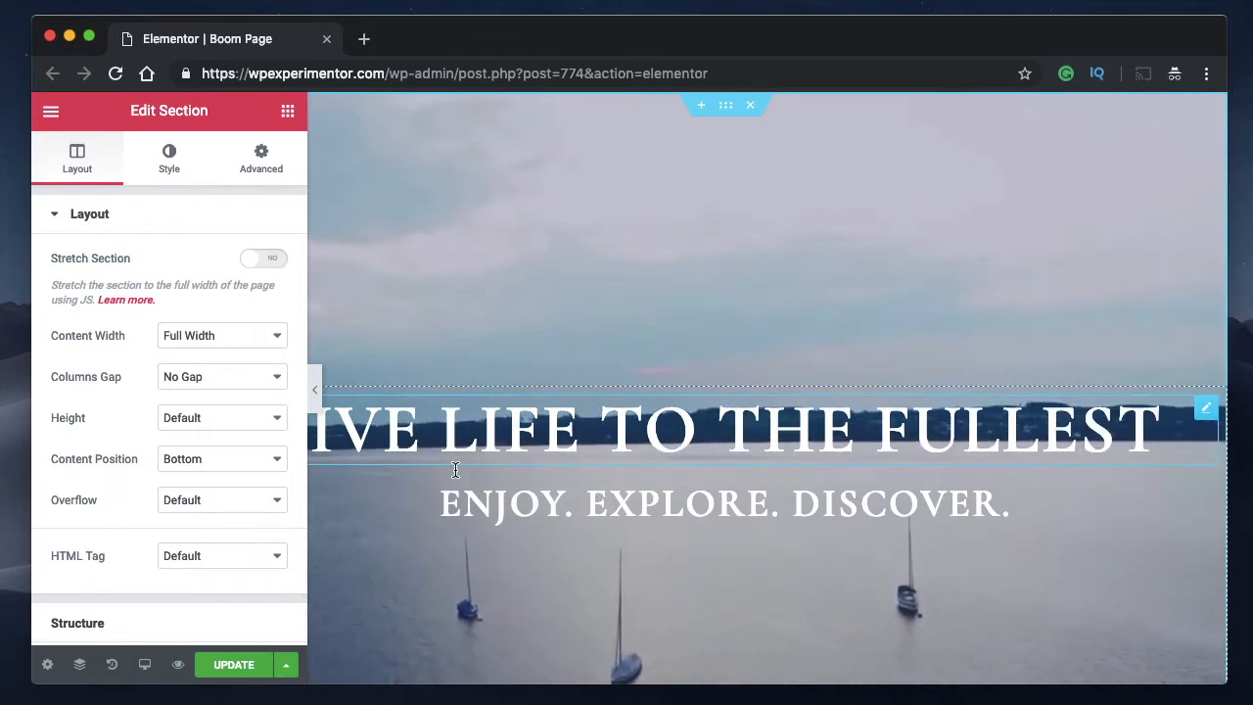
{"action": "key", "text": "super+i"}
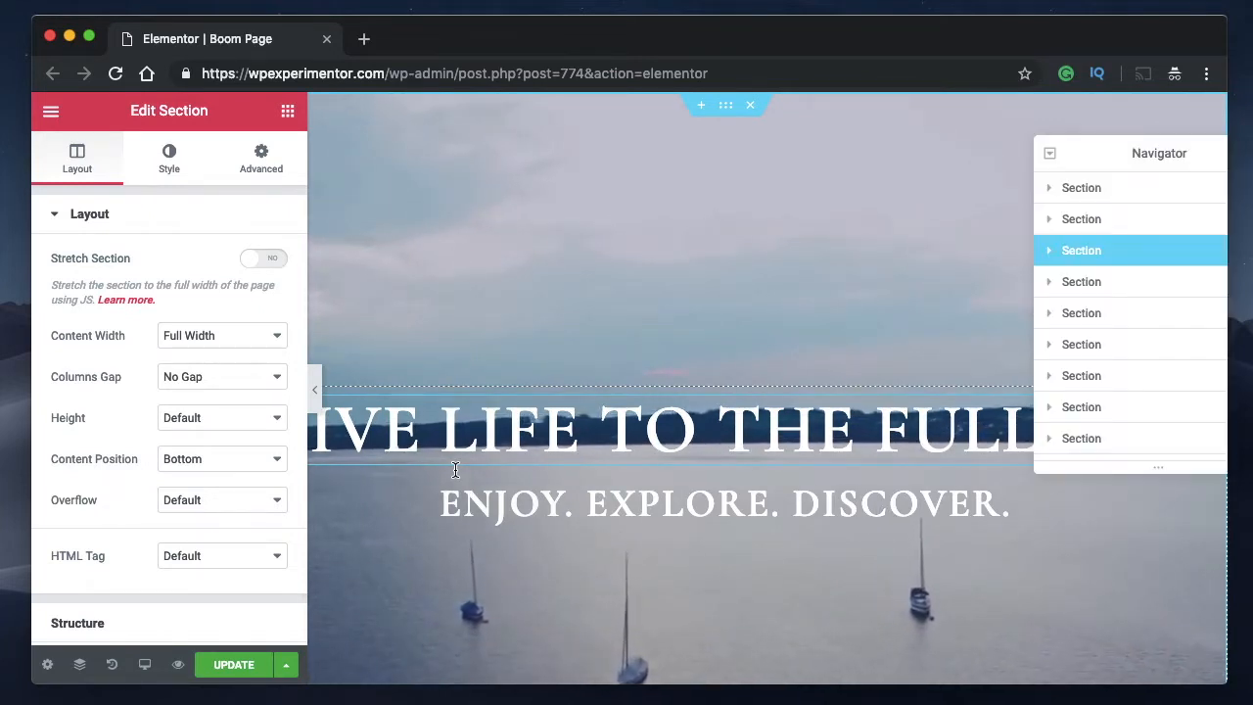
{"action": "key", "text": "super+i"}
{"action": "key", "text": "super+i"}
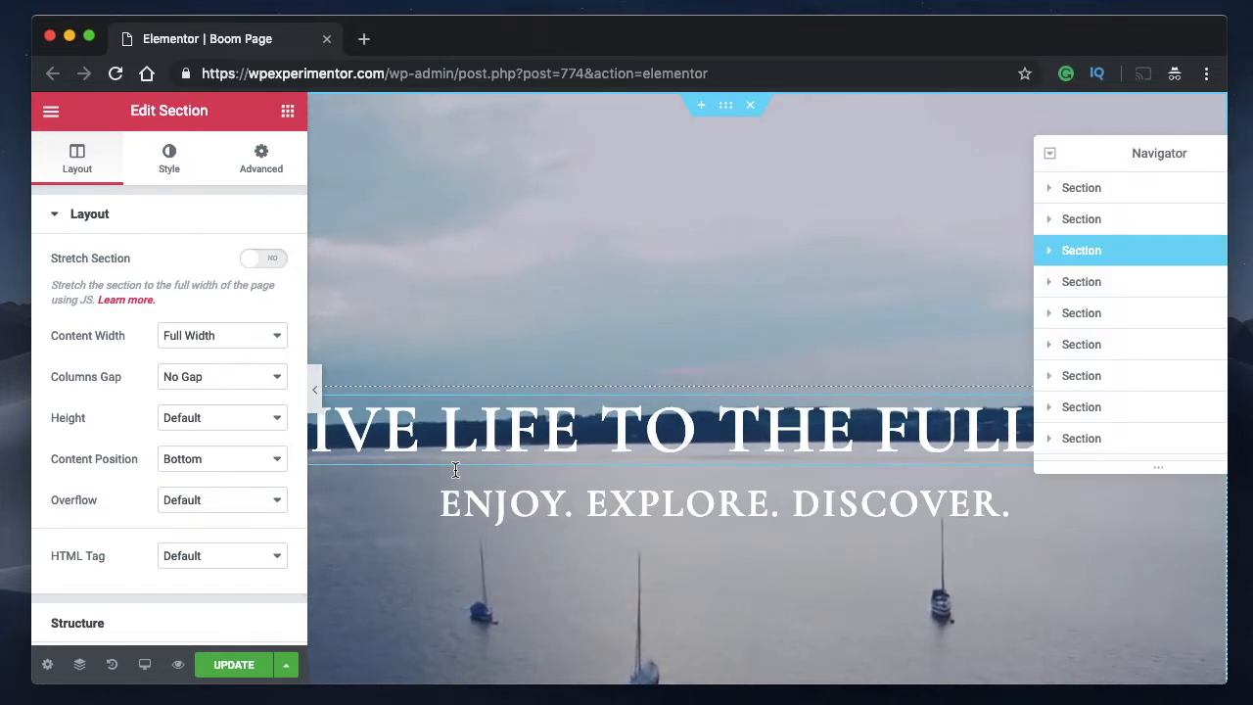
{"action": "left_click_drag", "start_coordinate": [1099, 157], "coordinate": [1032, 116]}
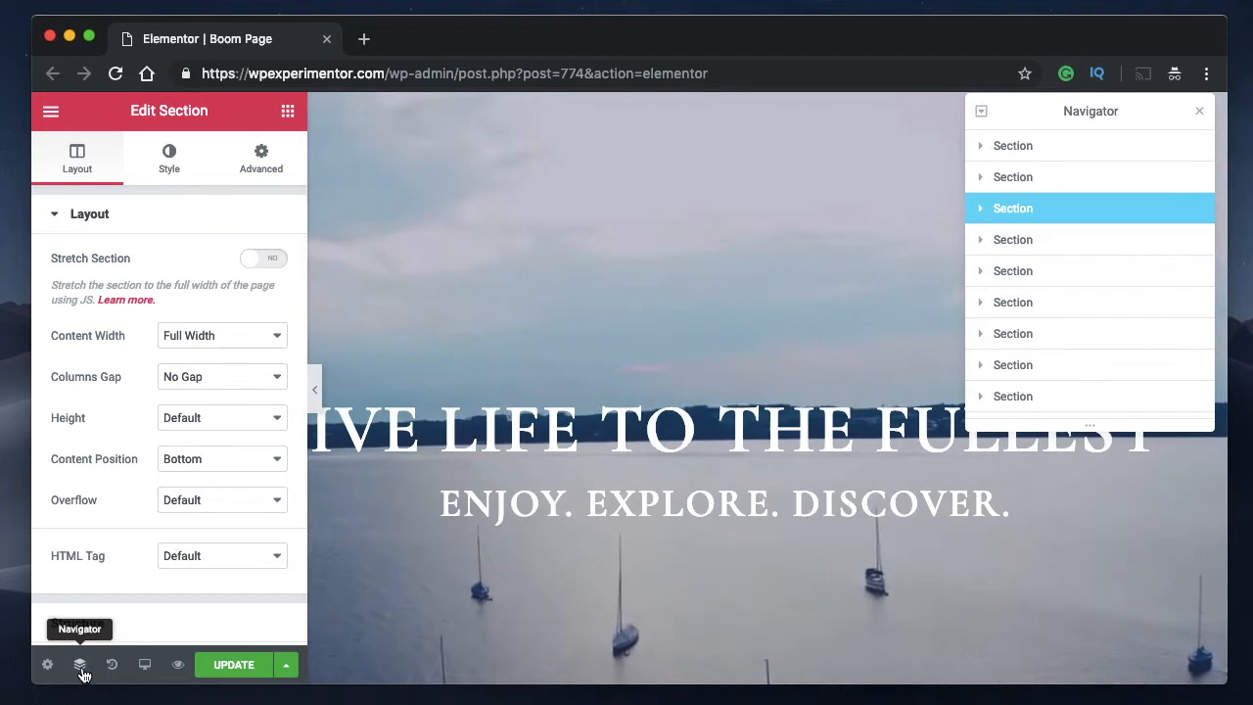
{"action": "left_click", "coordinate": [82, 668]}
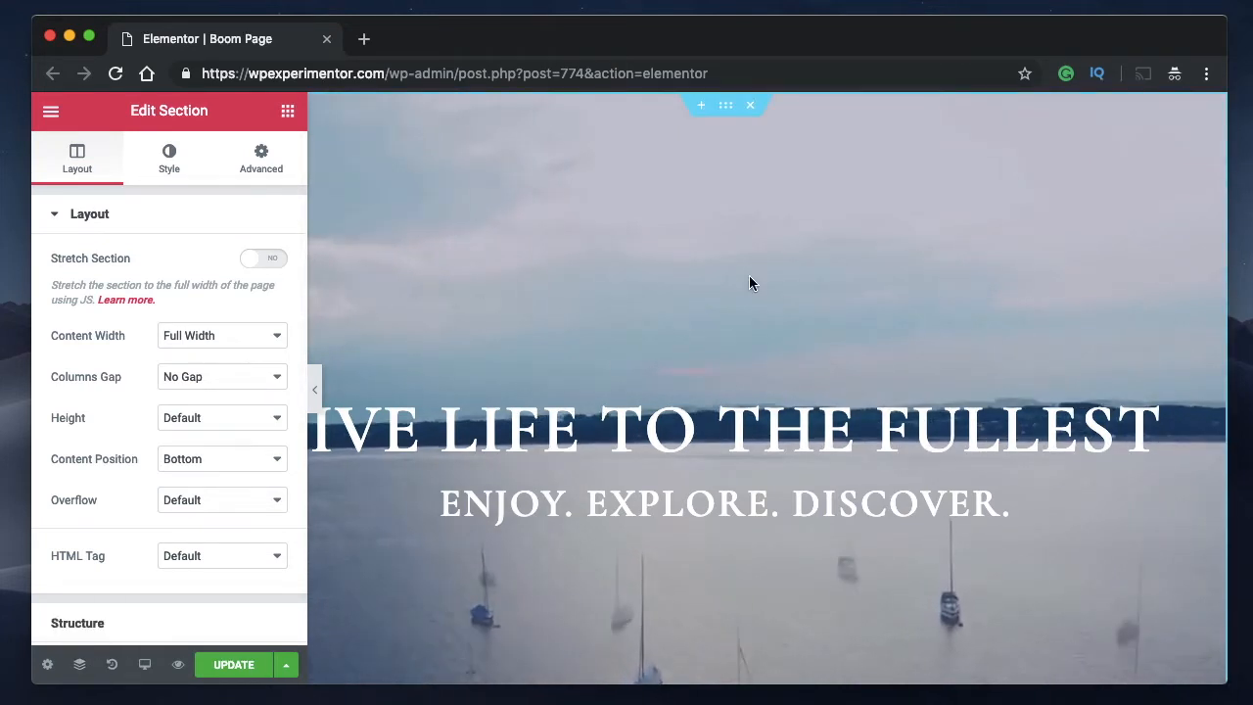
{"action": "key", "text": "super+i"}
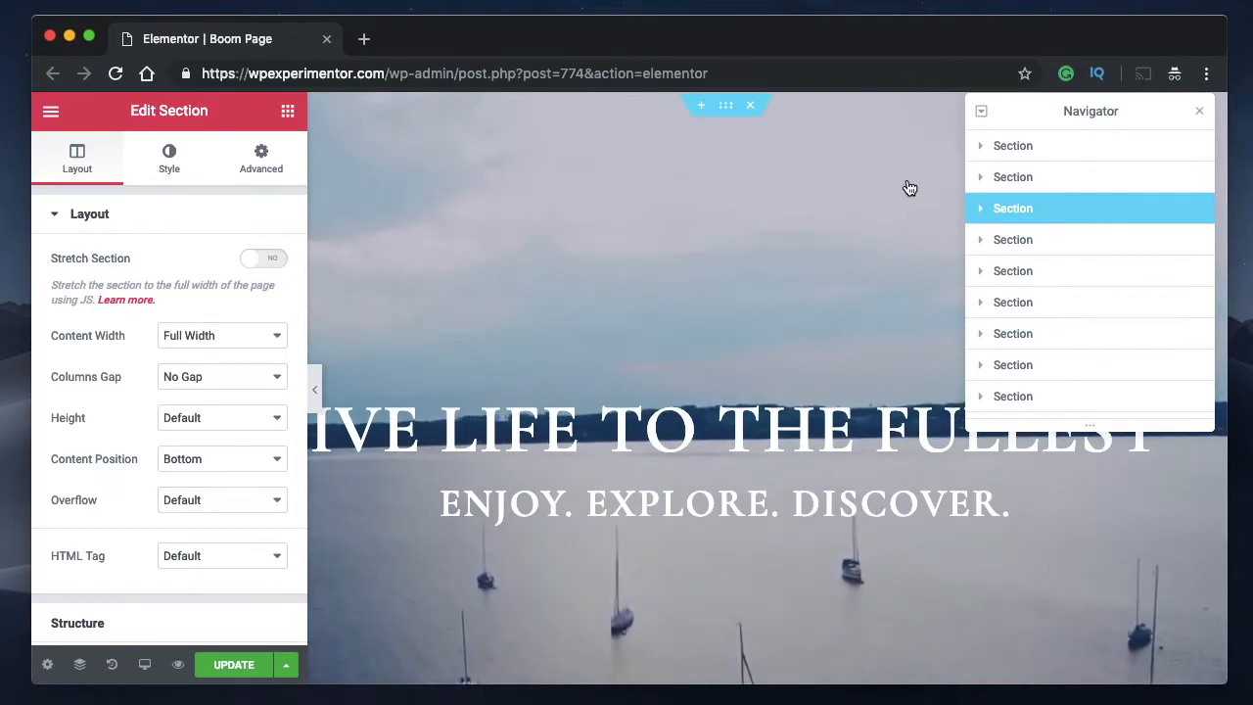
Float the Navigator over the page, resize it slightly, and dock it along the preview edge opposite the settings panel.
{"action": "left_click_drag", "start_coordinate": [1095, 115], "coordinate": [592, 144]}
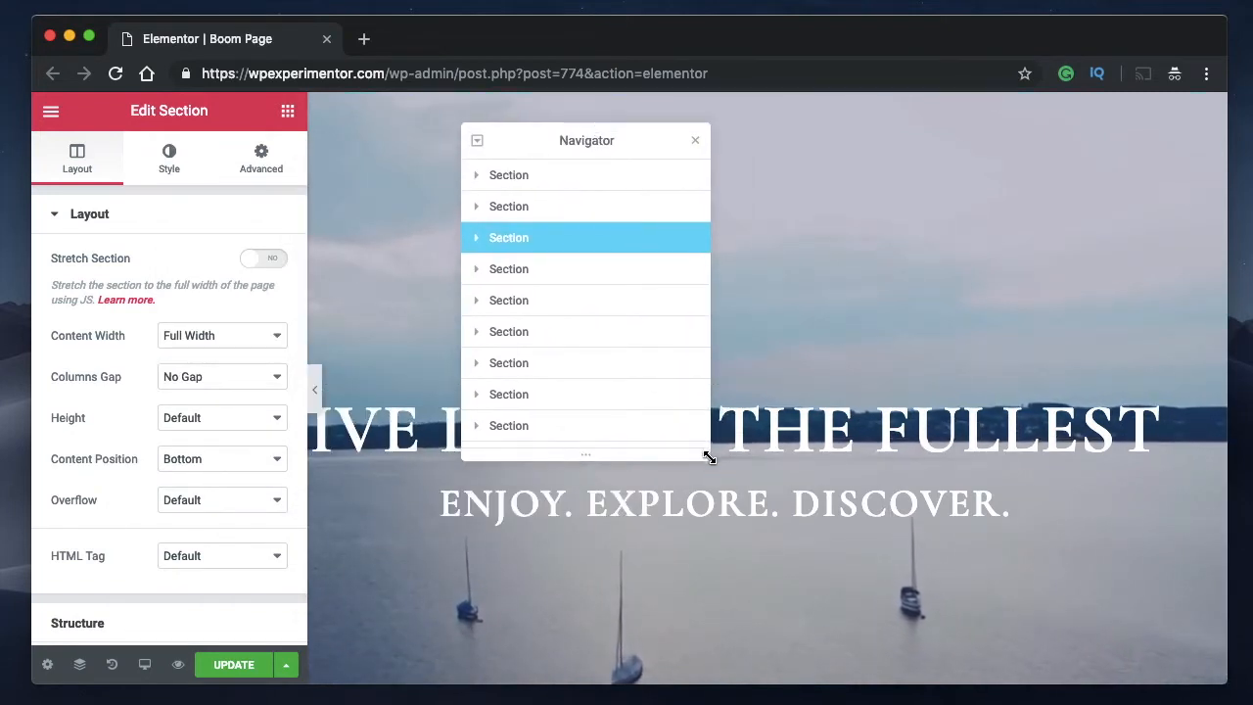
{"action": "mouse_move", "coordinate": [702, 440]}
{"action": "left_mouse_down"}
{"action": "mouse_move", "coordinate": [557, 252]}
{"action": "mouse_move", "coordinate": [789, 381]}
{"action": "mouse_move", "coordinate": [833, 593]}
{"action": "mouse_move", "coordinate": [947, 602]}
{"action": "mouse_move", "coordinate": [948, 678]}
{"action": "mouse_move", "coordinate": [791, 372]}
{"action": "mouse_move", "coordinate": [949, 682]}
{"action": "mouse_move", "coordinate": [909, 518]}
{"action": "mouse_move", "coordinate": [936, 591]}
{"action": "mouse_move", "coordinate": [733, 406]}
{"action": "mouse_move", "coordinate": [687, 391]}
{"action": "mouse_move", "coordinate": [712, 448]}
{"action": "left_mouse_up"}
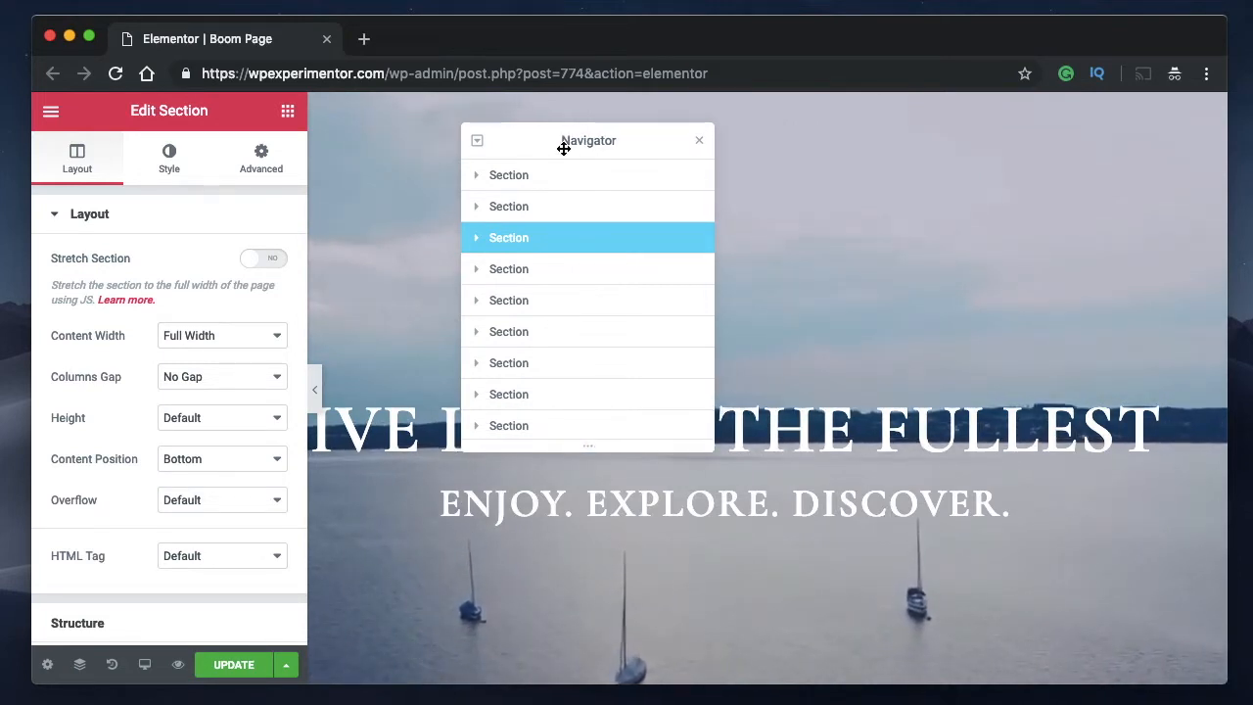
{"action": "left_click_drag", "start_coordinate": [564, 147], "coordinate": [1164, 138]}
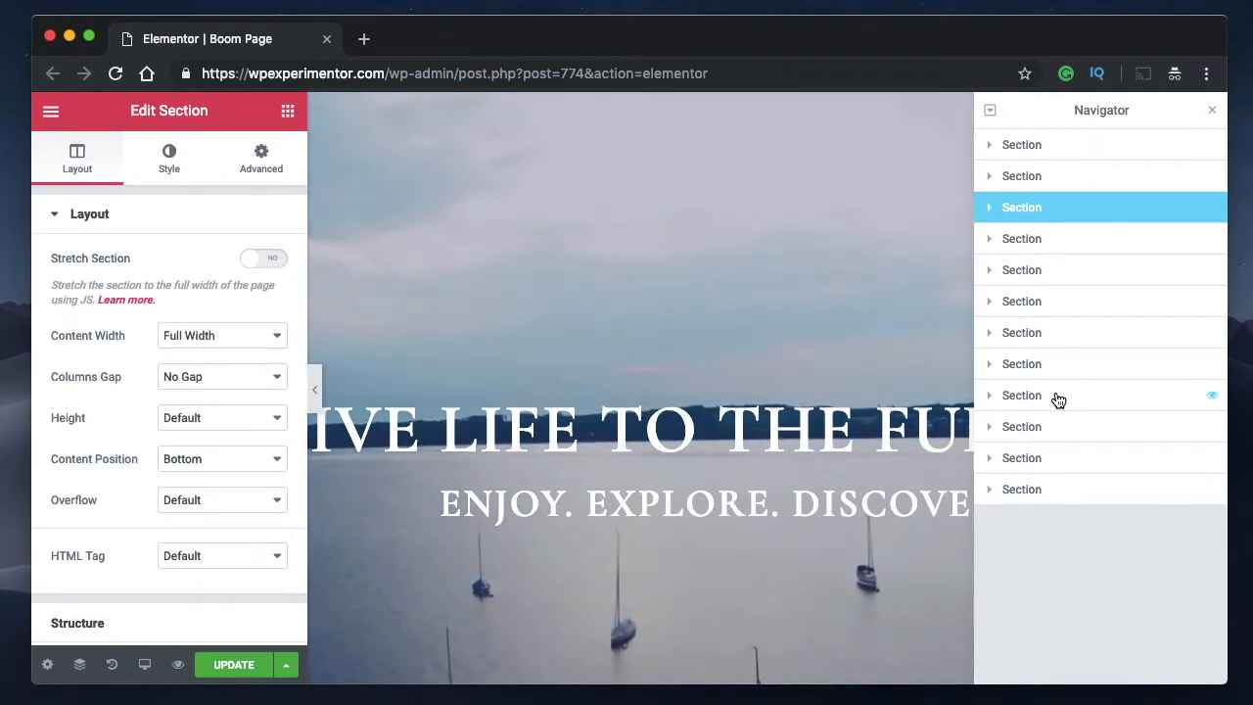
Expand the first three sections and their columns in the Navigator to inspect the nested elements.
{"action": "left_click", "coordinate": [989, 147]}
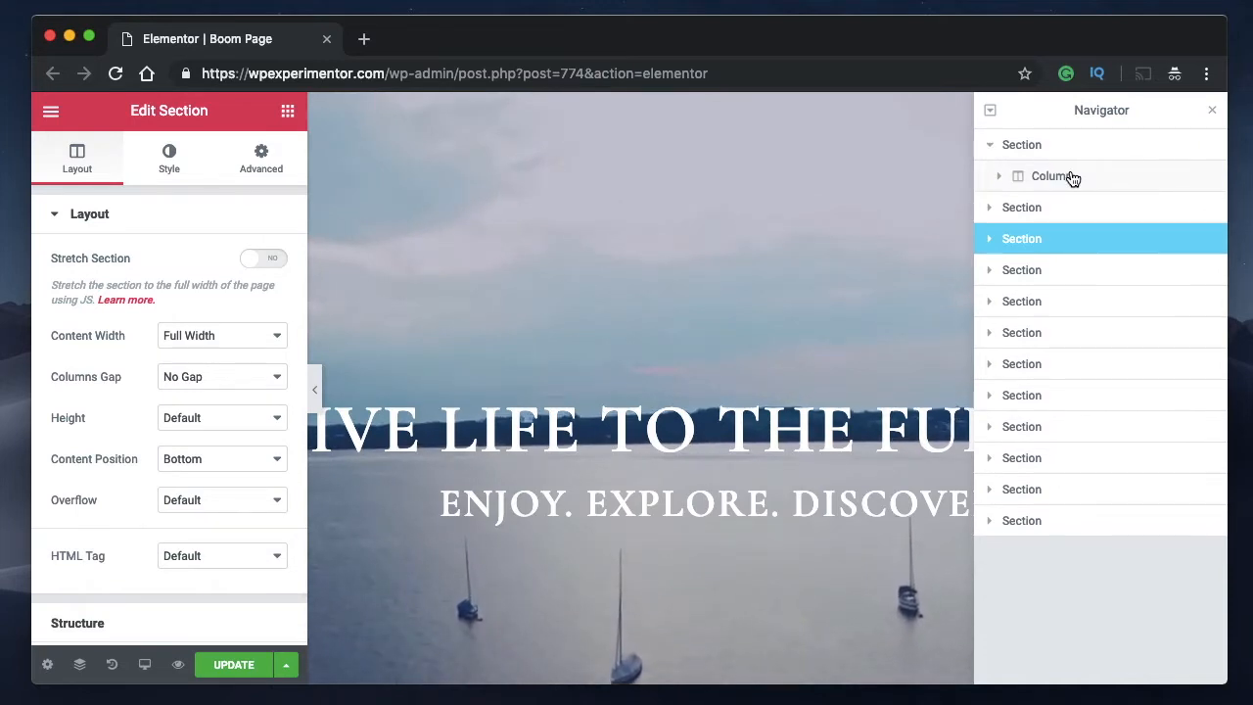
{"action": "left_click", "coordinate": [1001, 178]}
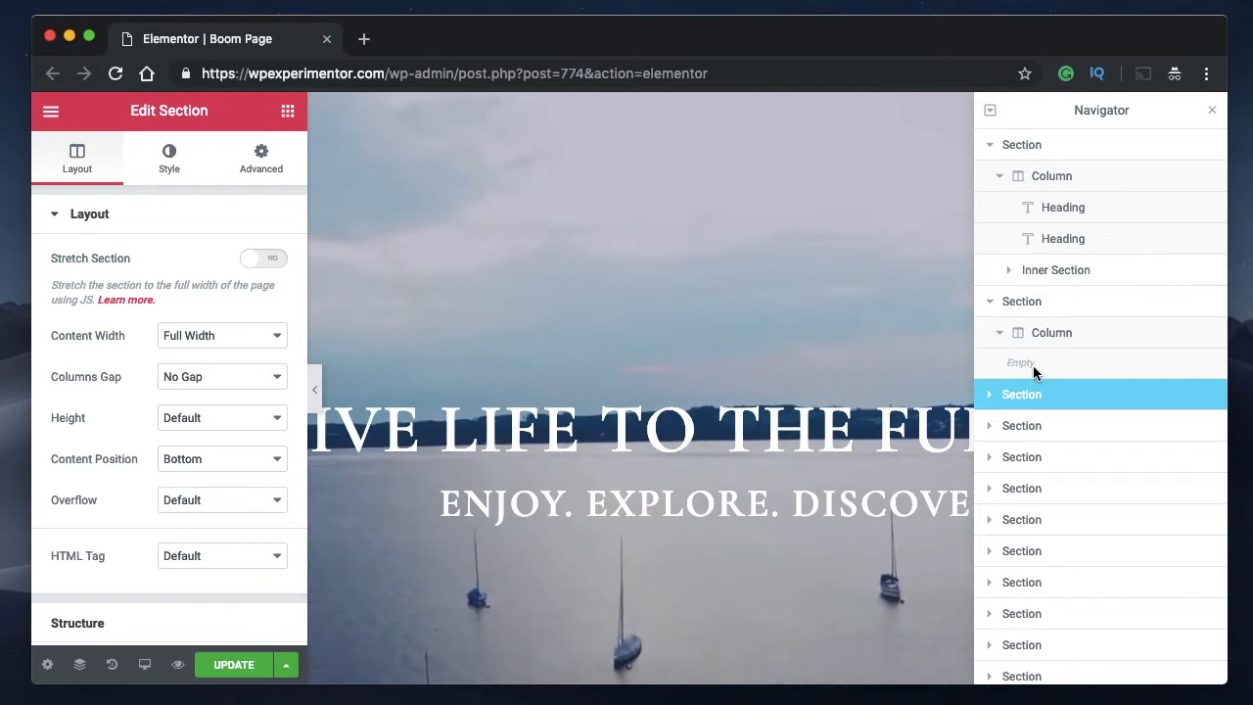
{"action": "left_click", "coordinate": [993, 396]}
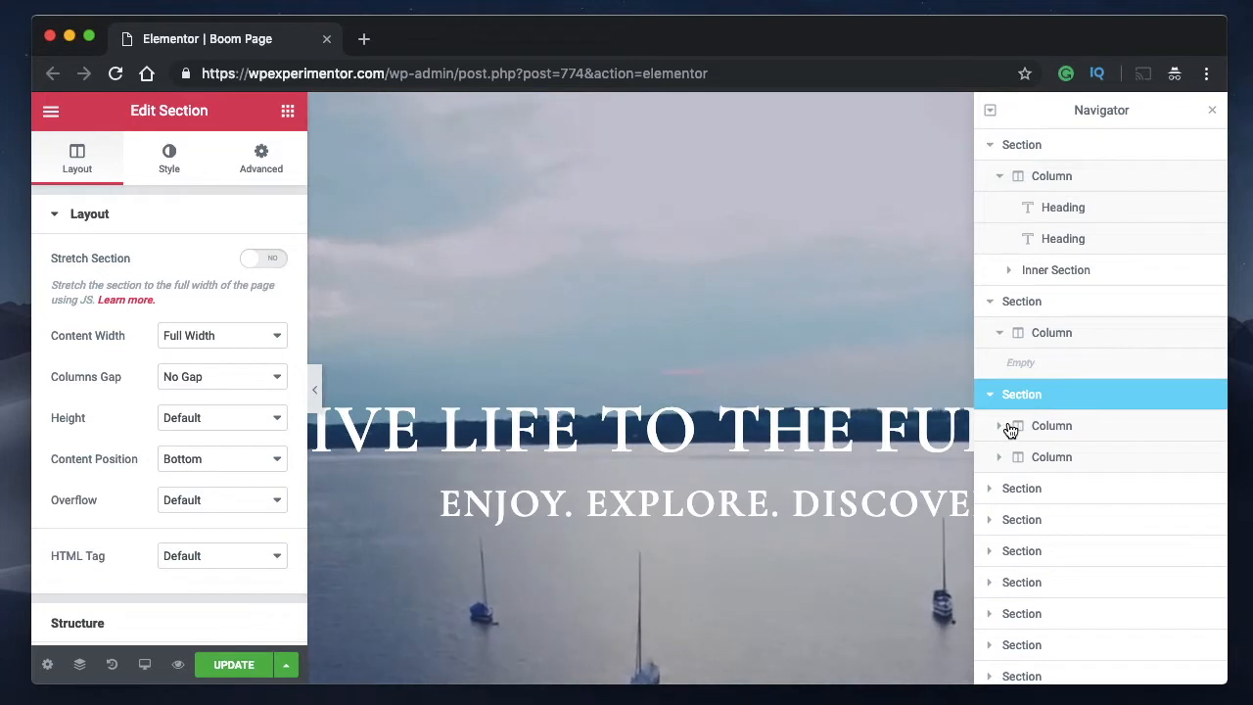
{"action": "left_click", "coordinate": [999, 426]}
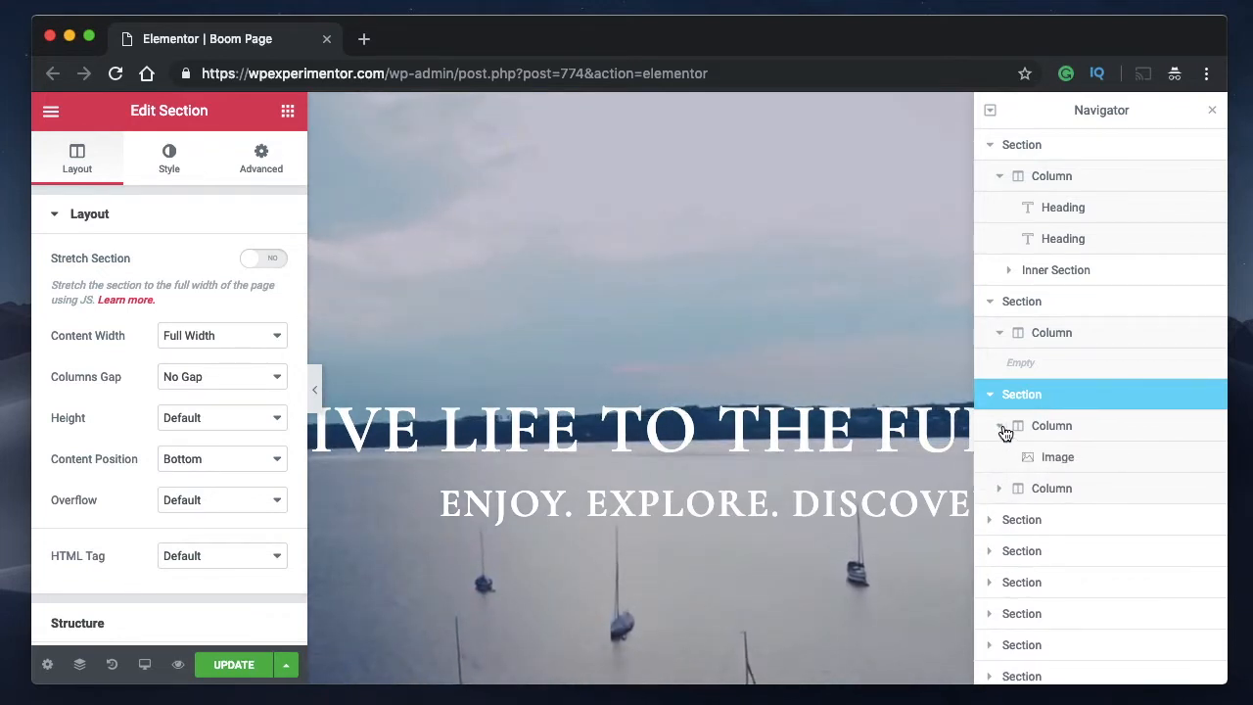
{"action": "left_click", "coordinate": [1000, 426]}
{"action": "left_click", "coordinate": [1000, 457]}
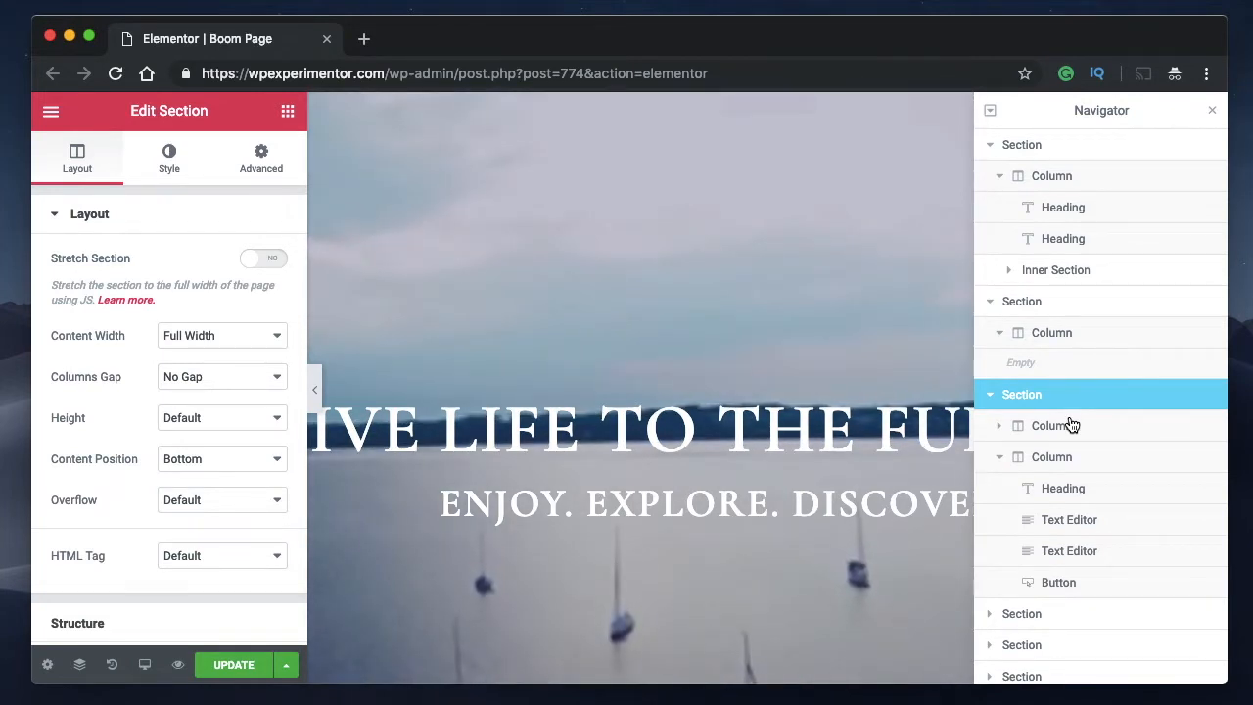
Collapse the first three sections in the Navigator.
{"action": "left_click", "coordinate": [990, 145]}
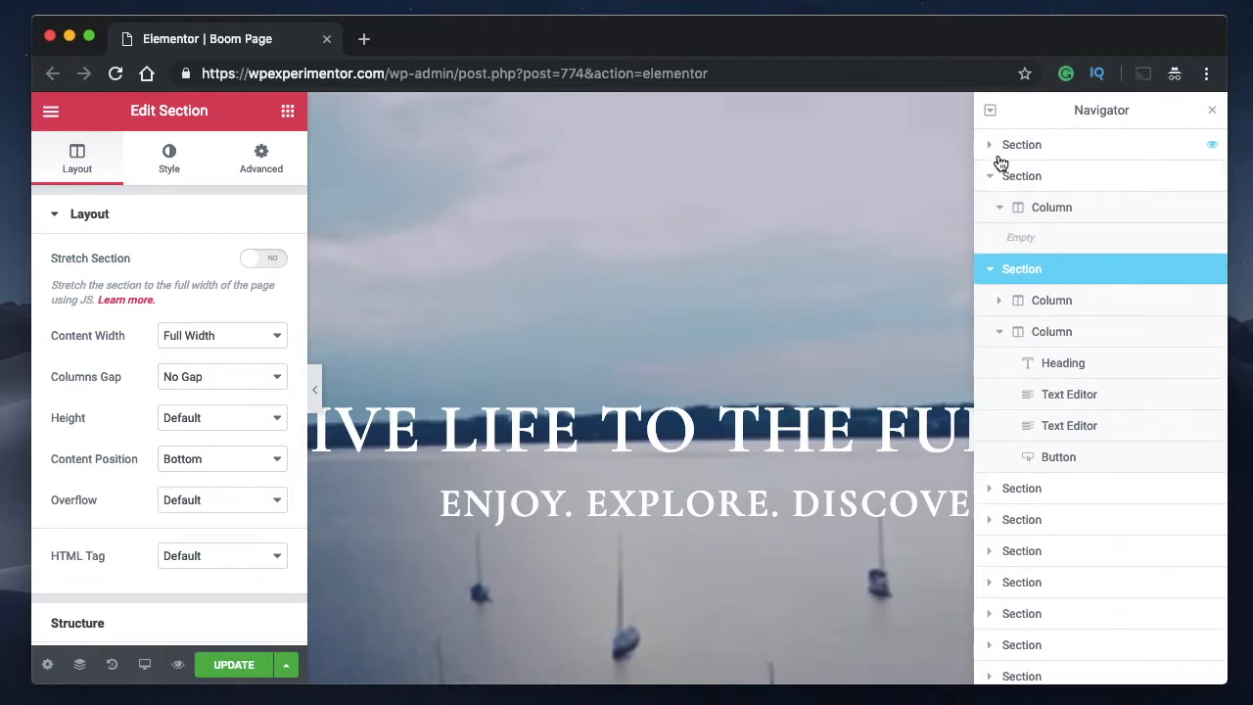
{"action": "left_click", "coordinate": [991, 177]}
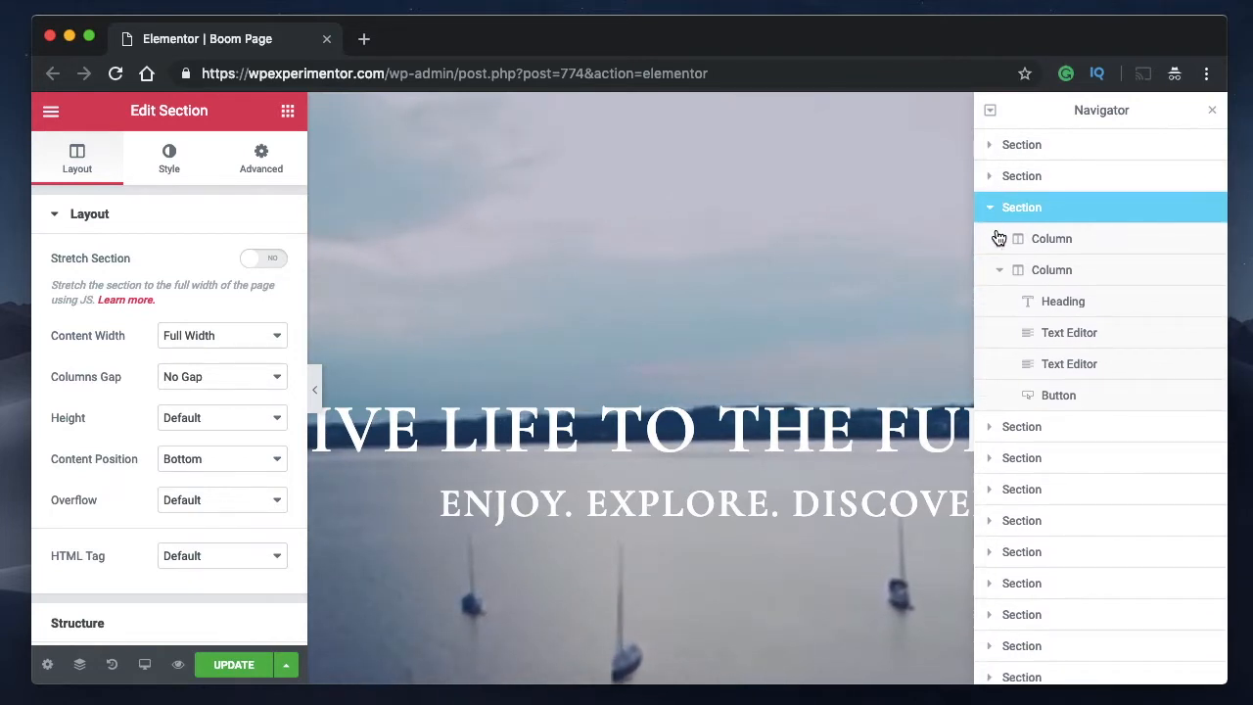
{"action": "left_click", "coordinate": [991, 208]}
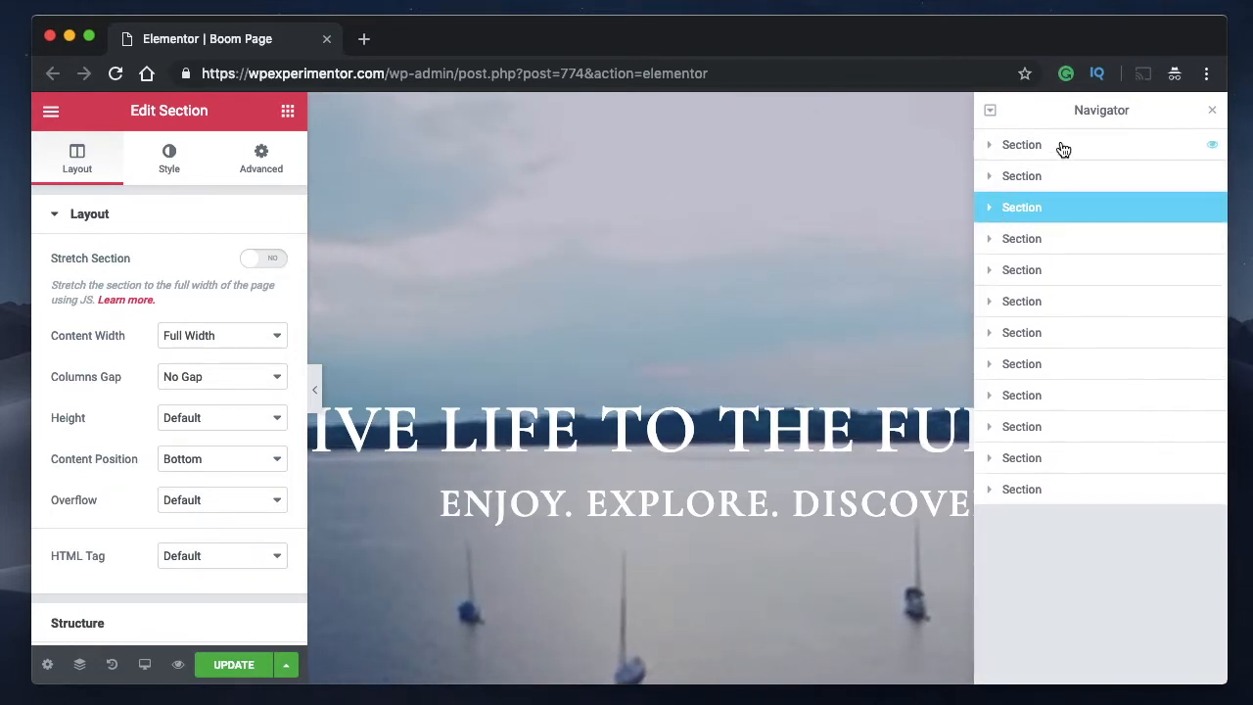
Expand all elements in the Navigator at once, review the full page structure, and collapse everything again.
{"action": "left_click", "coordinate": [991, 113]}
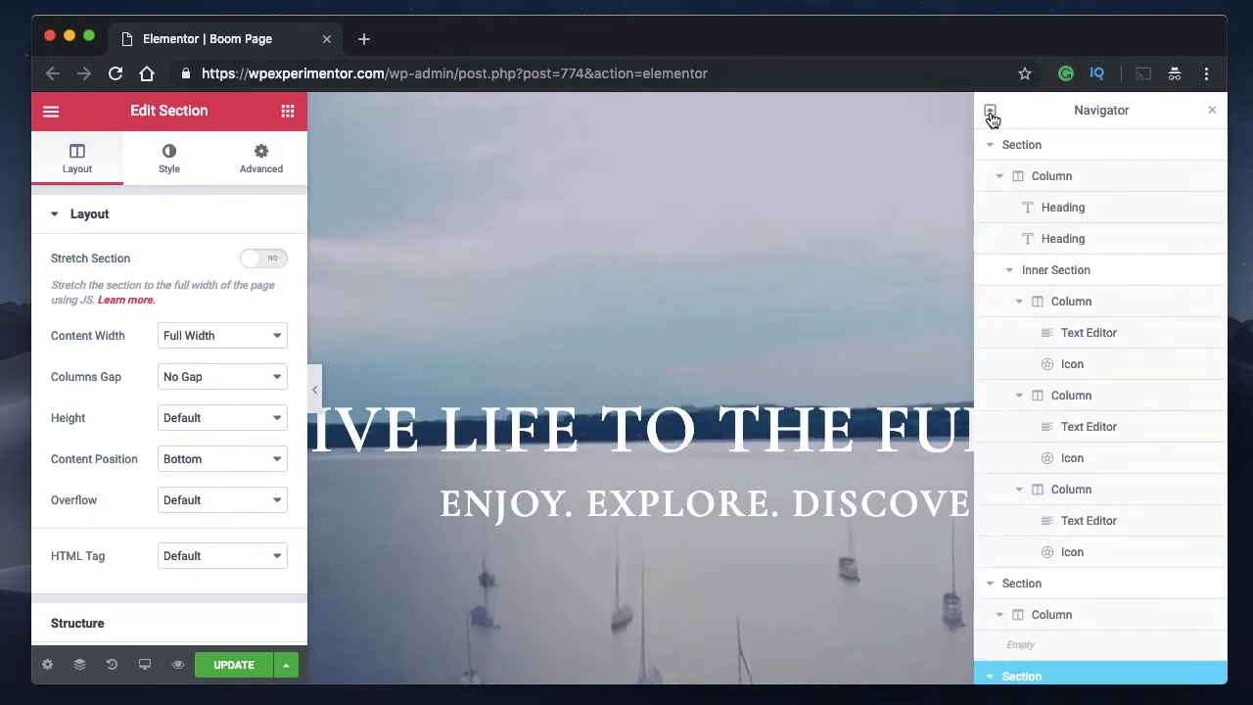
{"action": "scroll", "coordinate": [1065, 326], "scroll_direction": "down", "scroll_amount": 10}
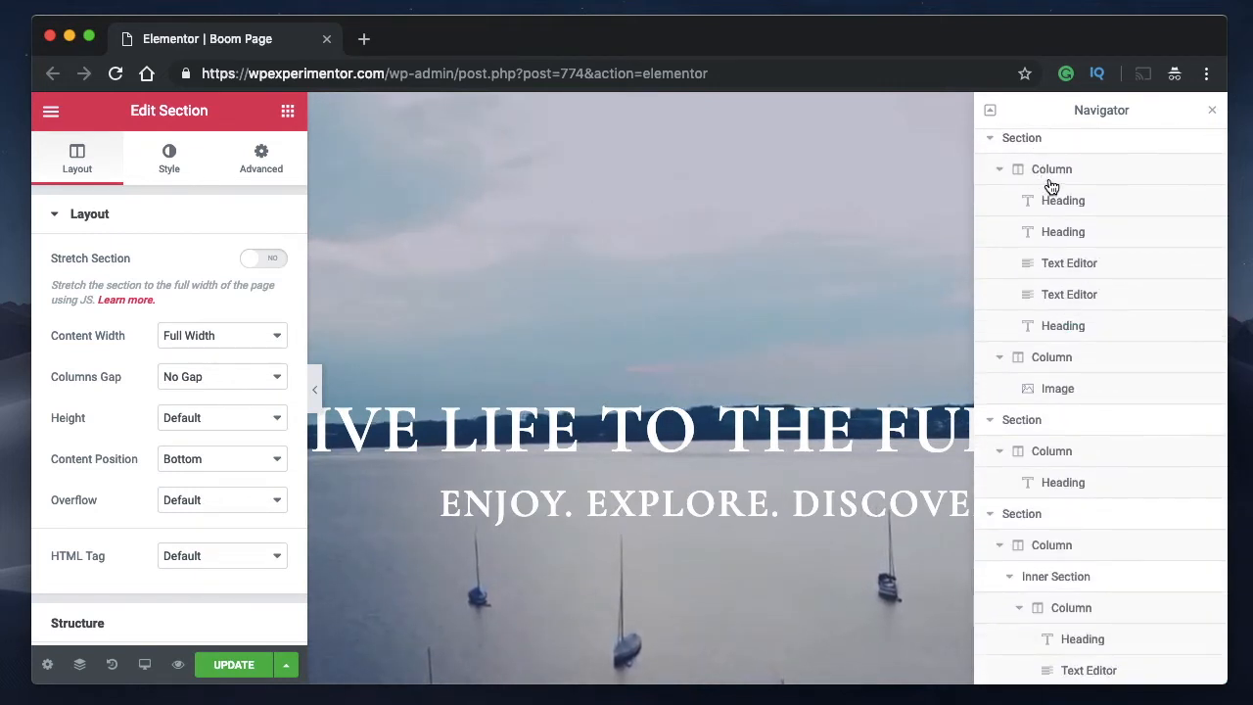
{"action": "scroll", "coordinate": [1063, 325], "scroll_direction": "down", "scroll_amount": 10}
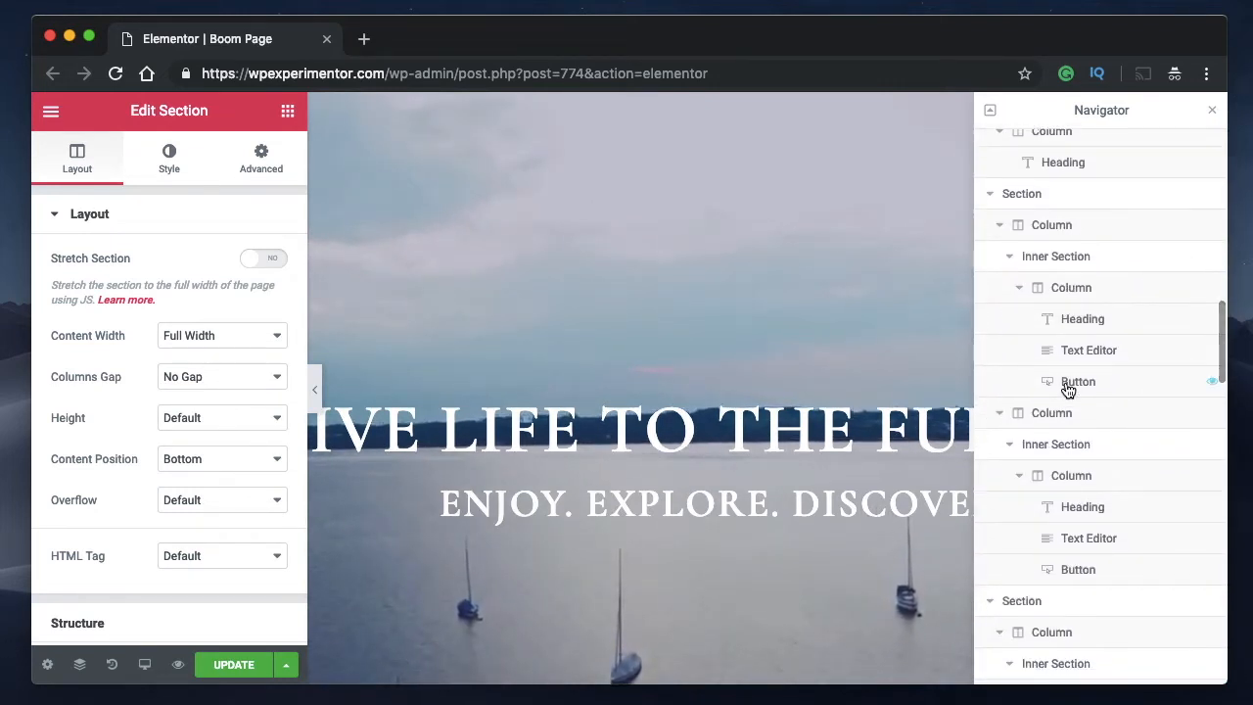
{"action": "scroll", "coordinate": [1067, 389], "scroll_direction": "down", "scroll_amount": 10}
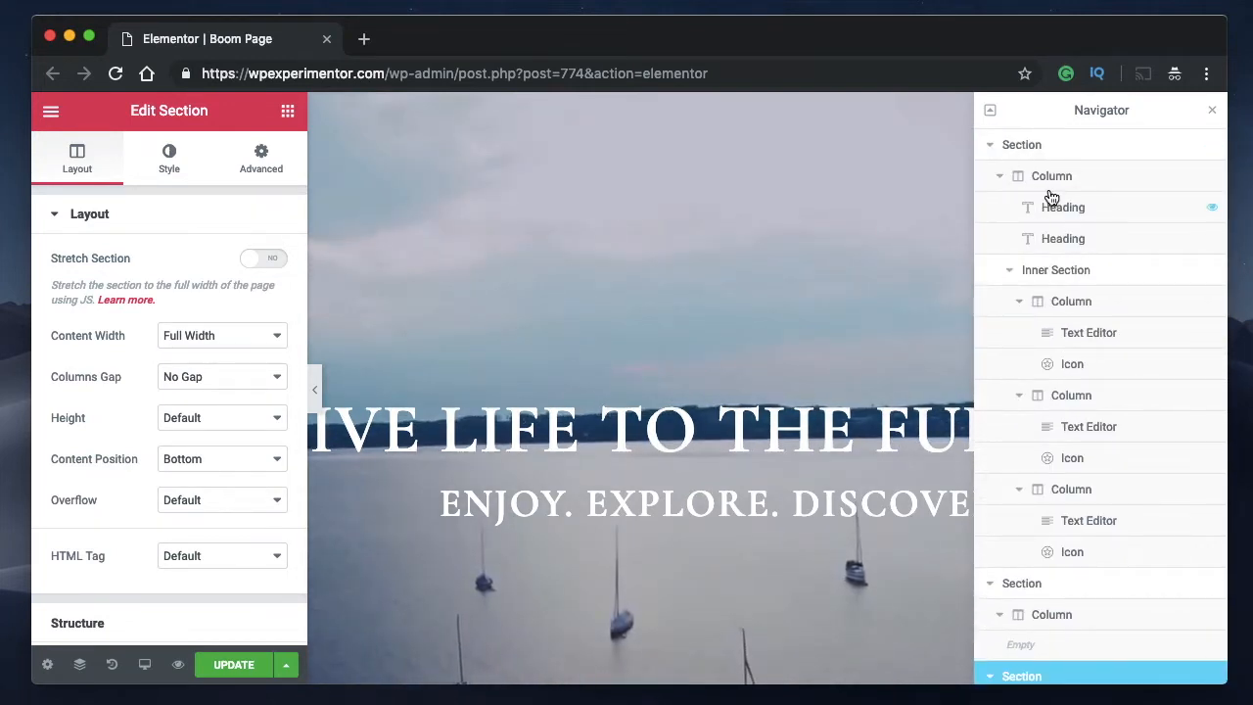
{"action": "scroll", "coordinate": [1109, 413], "scroll_direction": "down", "scroll_amount": 5}
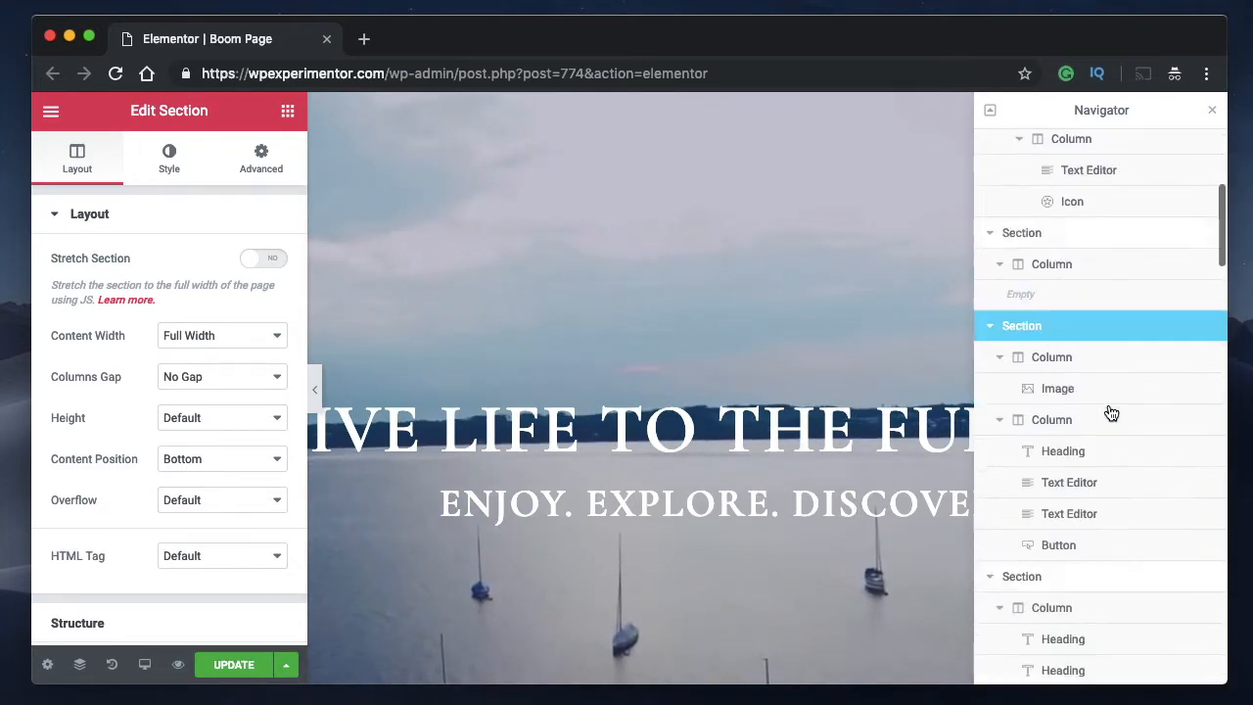
{"action": "scroll", "coordinate": [1111, 413], "scroll_direction": "down", "scroll_amount": 15}
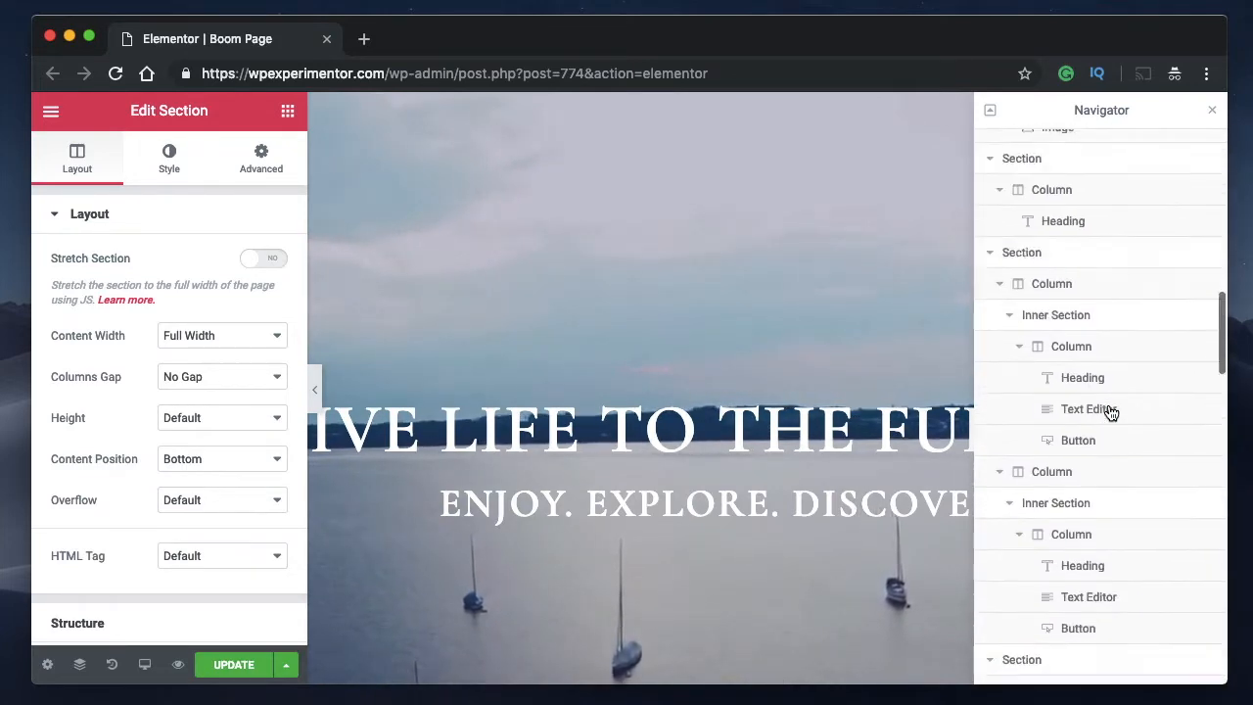
{"action": "scroll", "coordinate": [1111, 411], "scroll_direction": "down", "scroll_amount": 5}
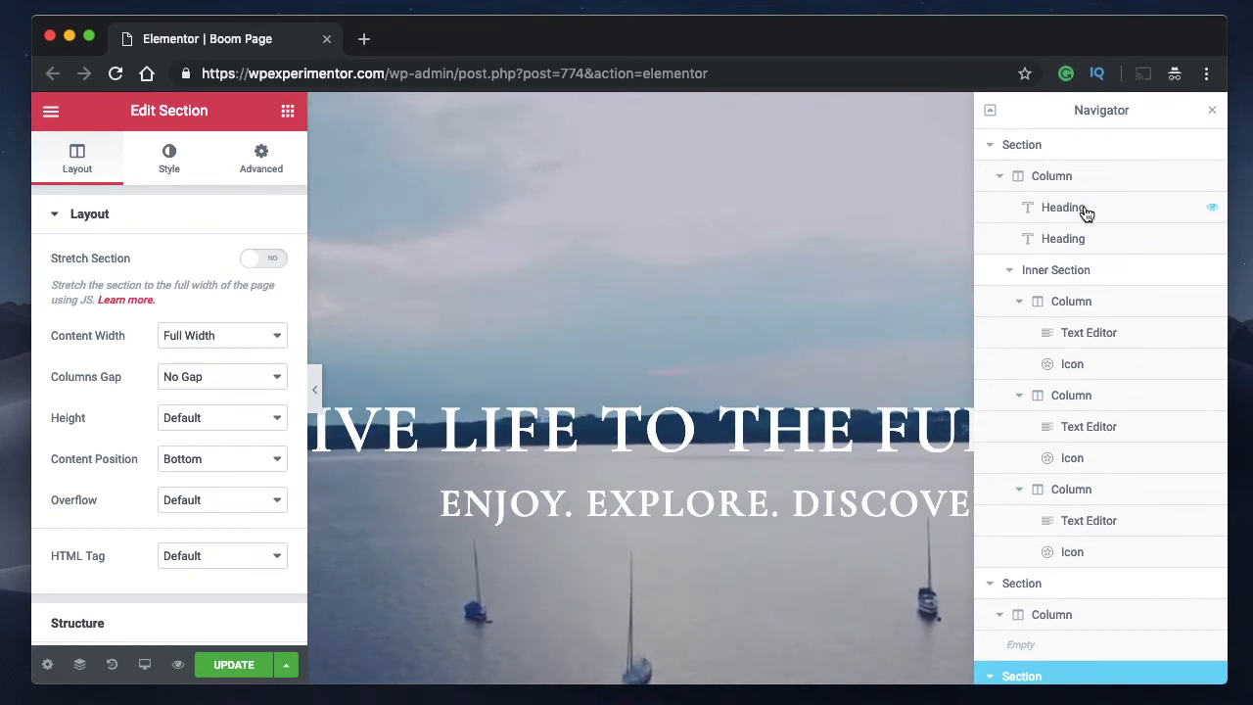
{"action": "left_click", "coordinate": [990, 110]}
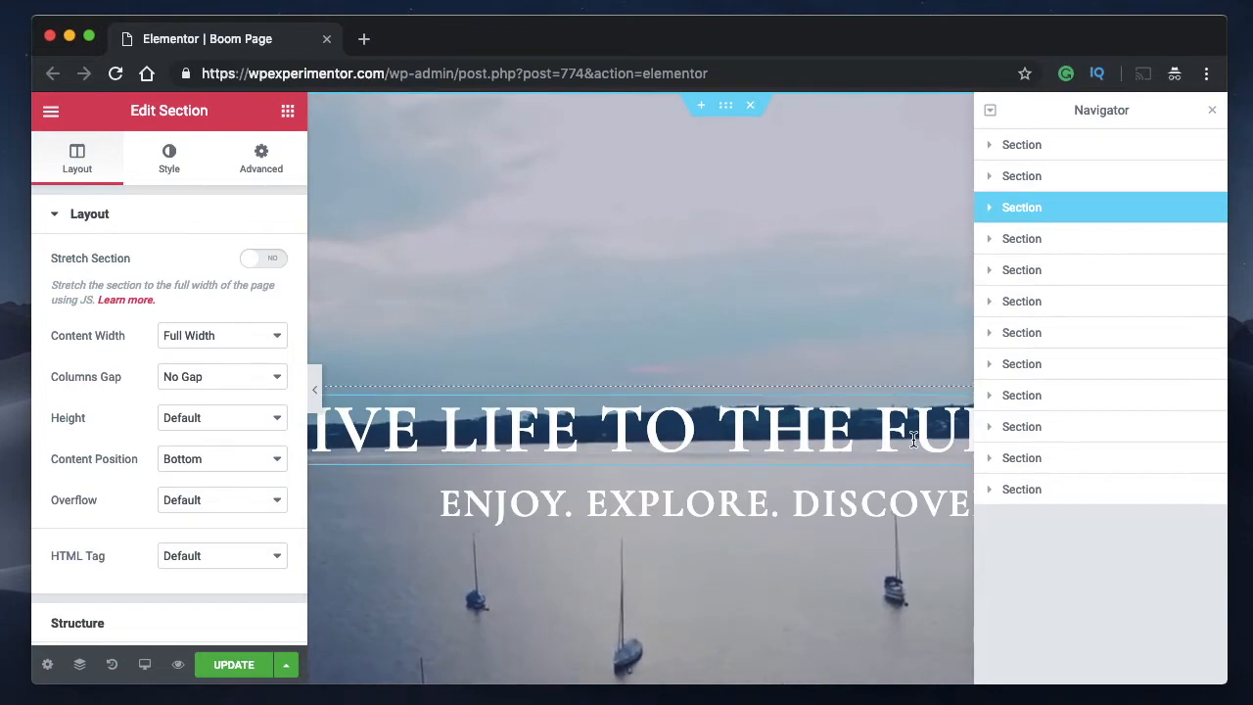
Jump to the last section with the map through the Navigator, and select the first column of the fourth section.
{"action": "left_click", "coordinate": [1037, 497]}
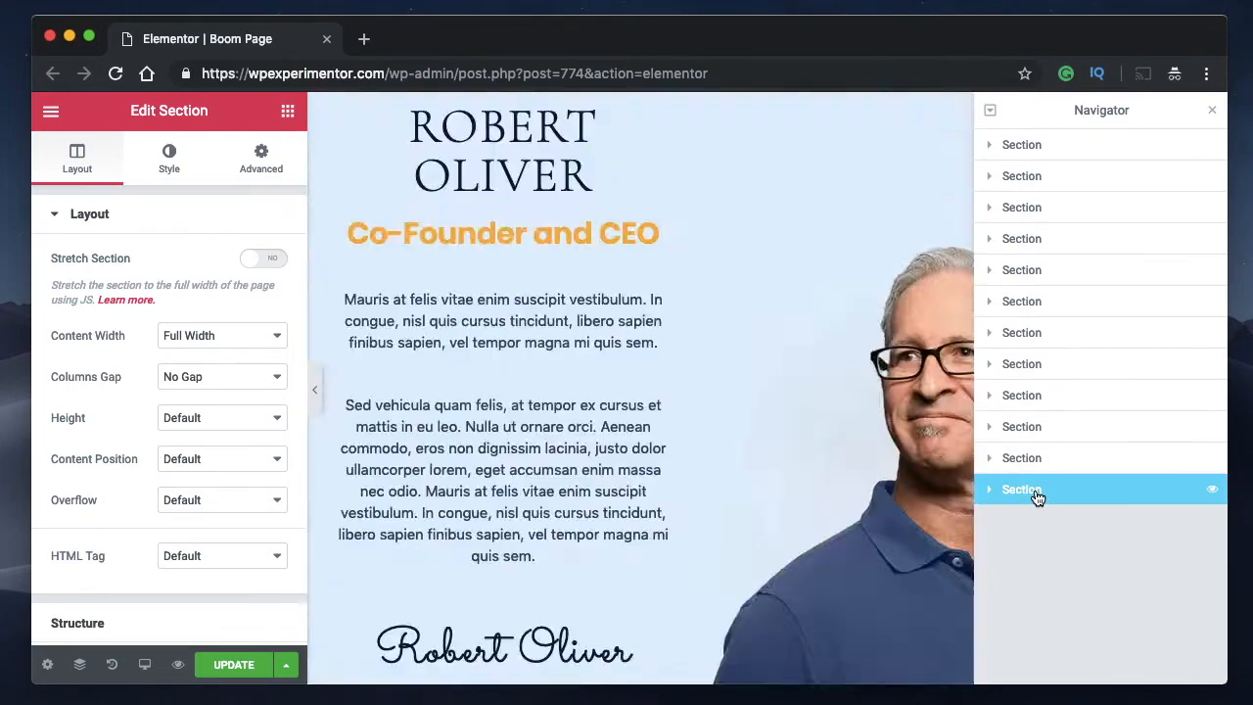
{"action": "scroll", "coordinate": [753, 516], "scroll_direction": "down", "scroll_amount": 3}
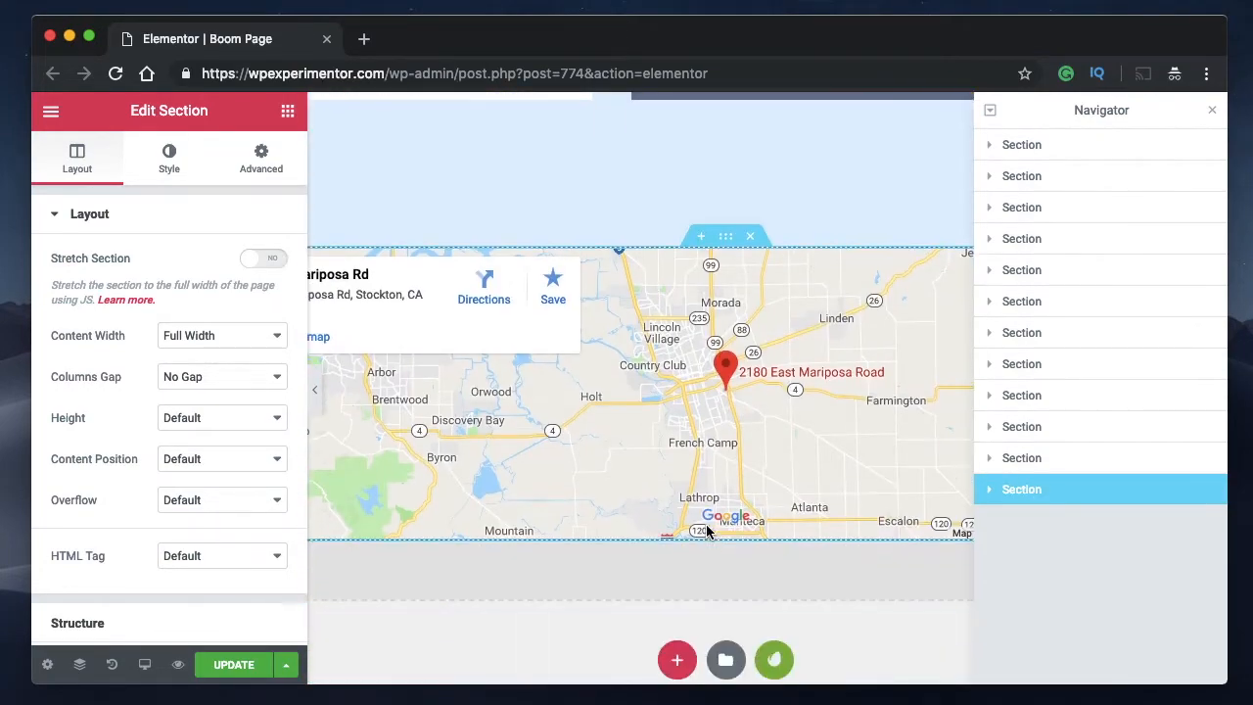
{"action": "left_click", "coordinate": [991, 239]}
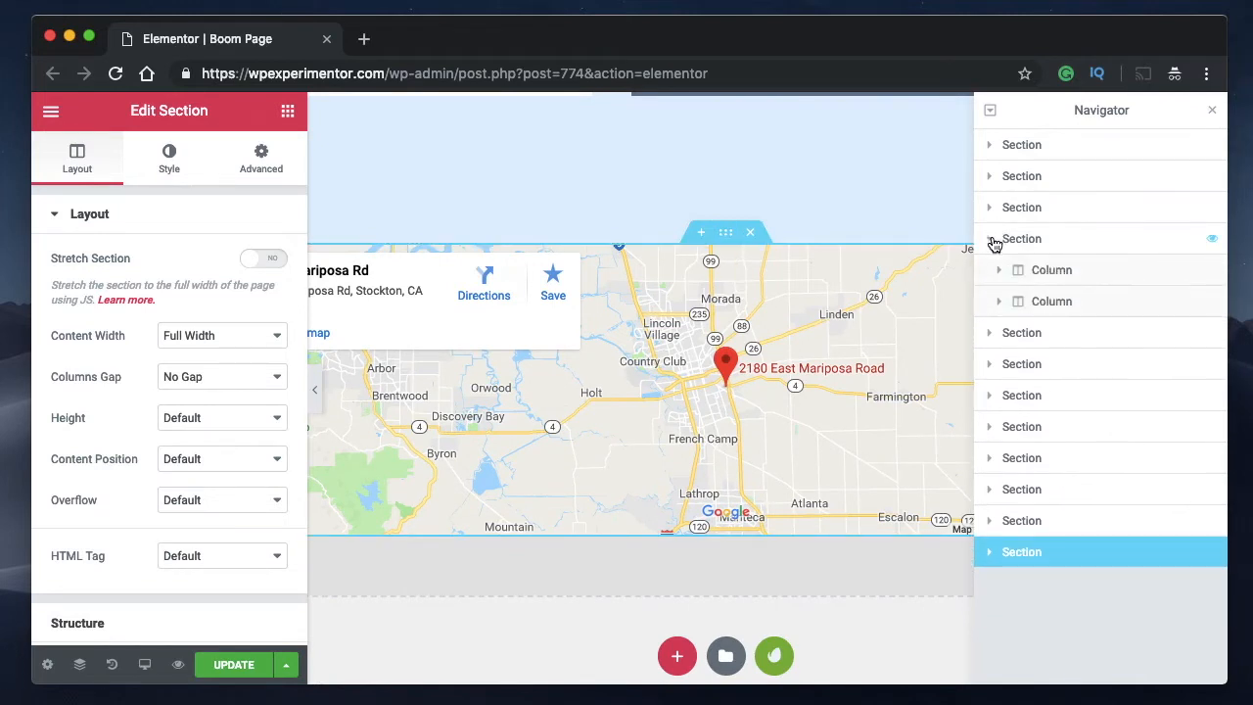
{"action": "left_click", "coordinate": [1051, 270]}
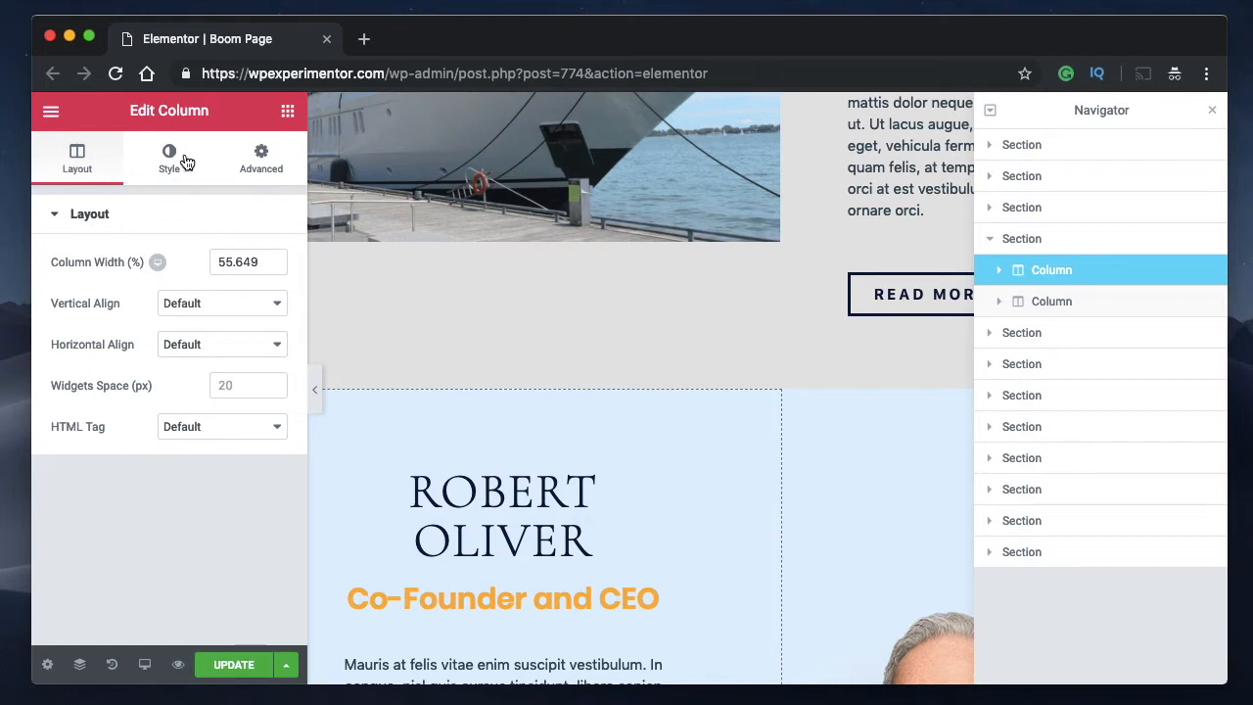
Expand the second and first sections with their columns in the Navigator, and select the first section's first heading for editing.
{"action": "left_click", "coordinate": [991, 177]}
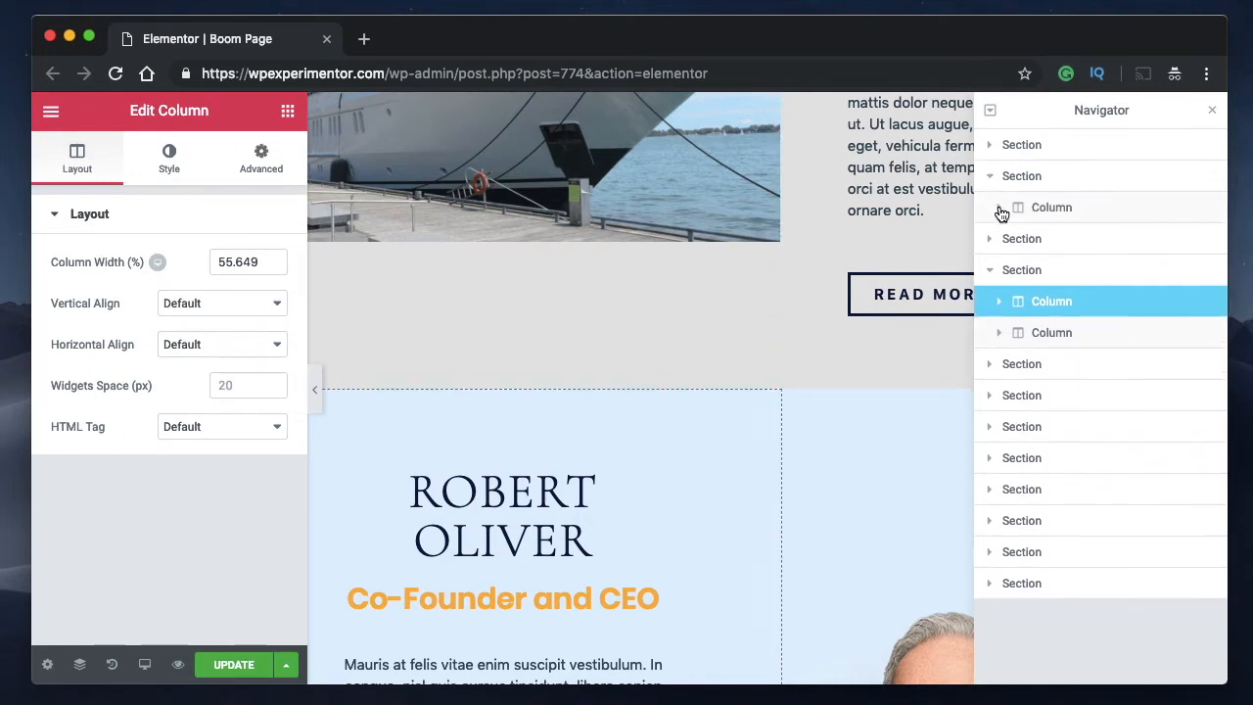
{"action": "left_click", "coordinate": [1000, 209]}
{"action": "left_click", "coordinate": [991, 147]}
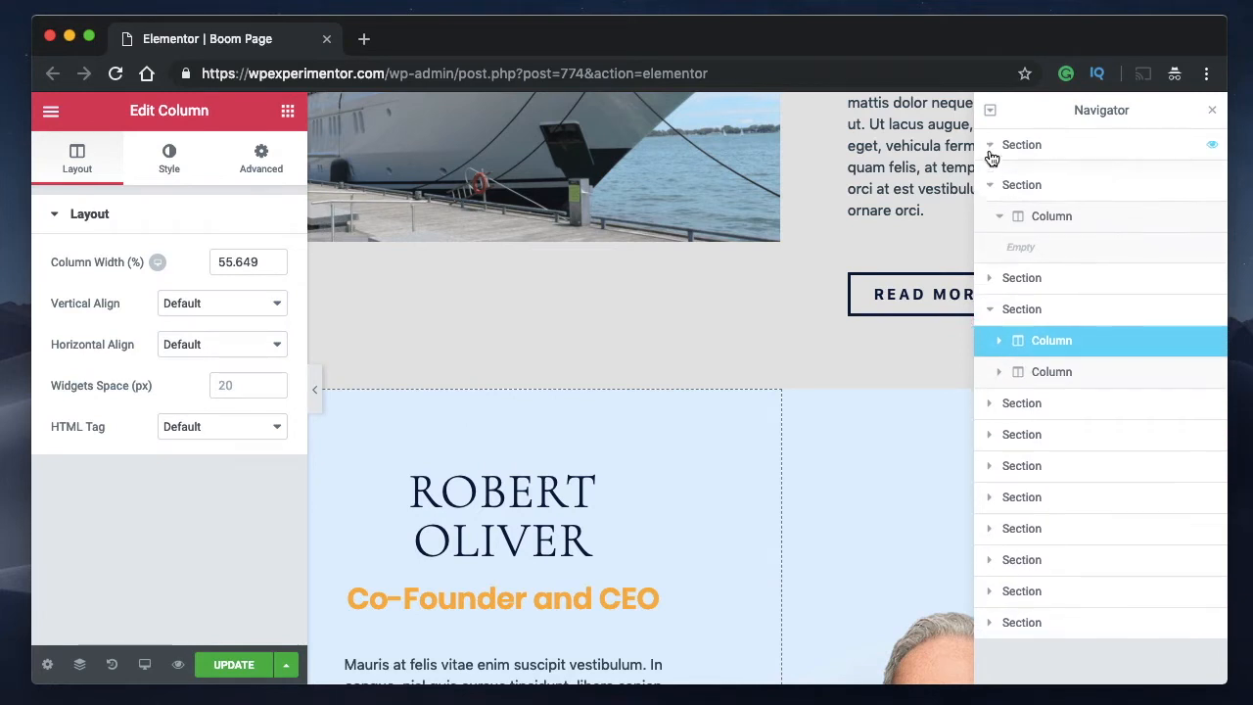
{"action": "left_click", "coordinate": [998, 177]}
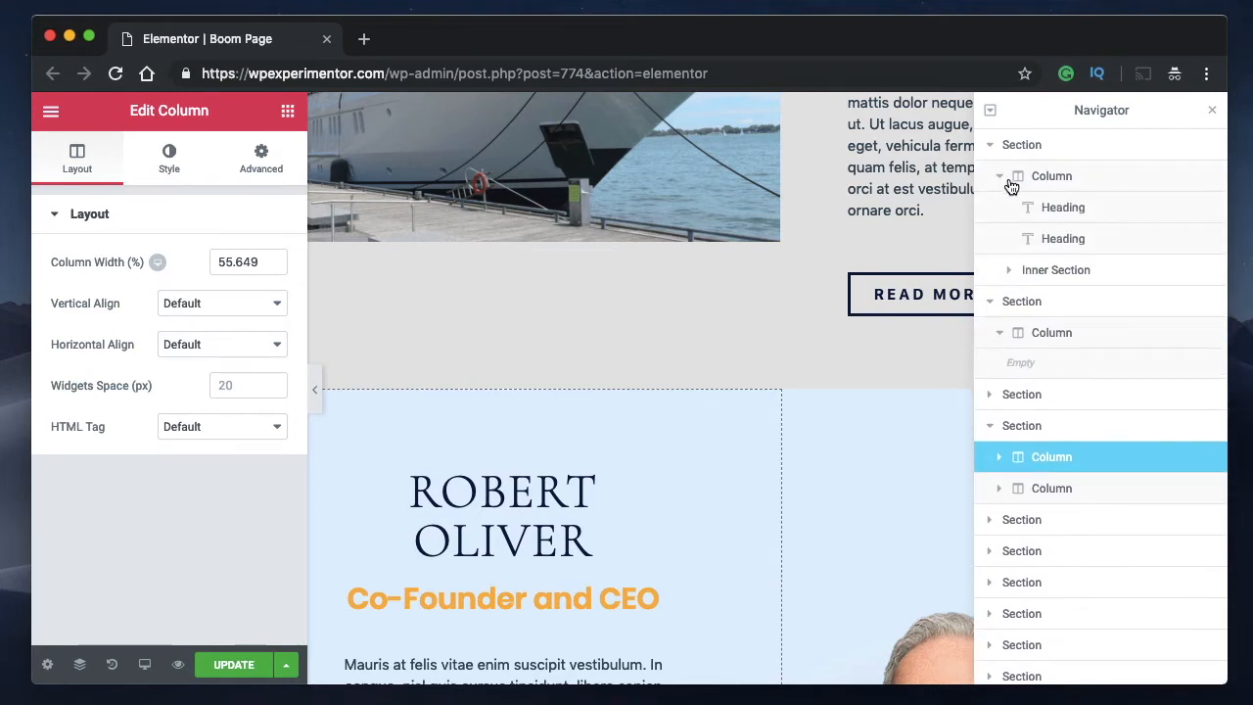
{"action": "left_click", "coordinate": [1104, 214]}
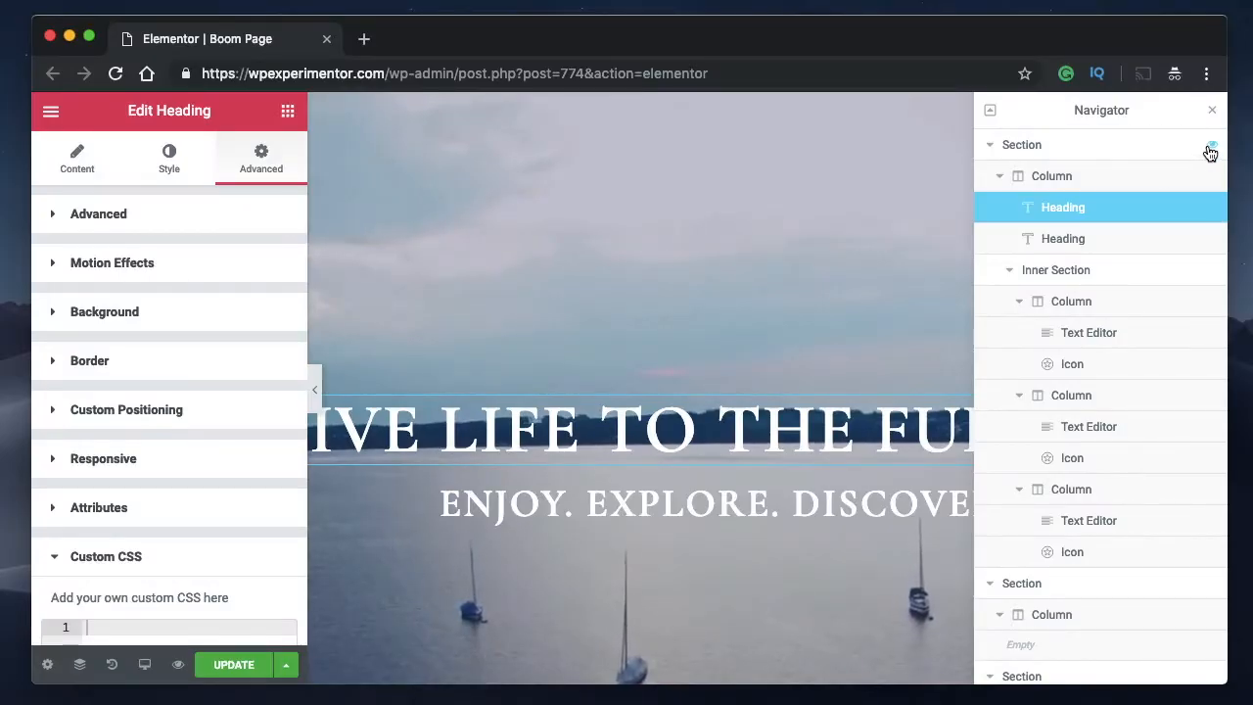
Collapse everything in the Navigator, hide the first section to check the page without it, and show that section again.
{"action": "left_click", "coordinate": [989, 145]}
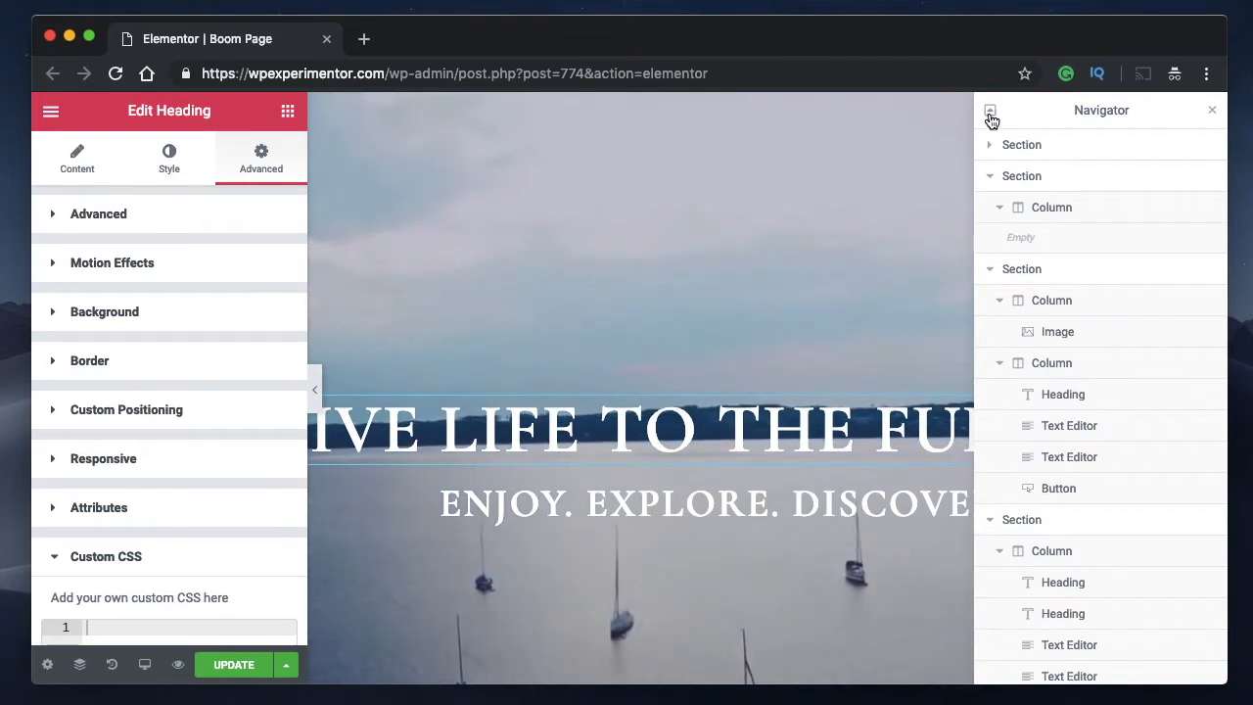
{"action": "left_click", "coordinate": [991, 114]}
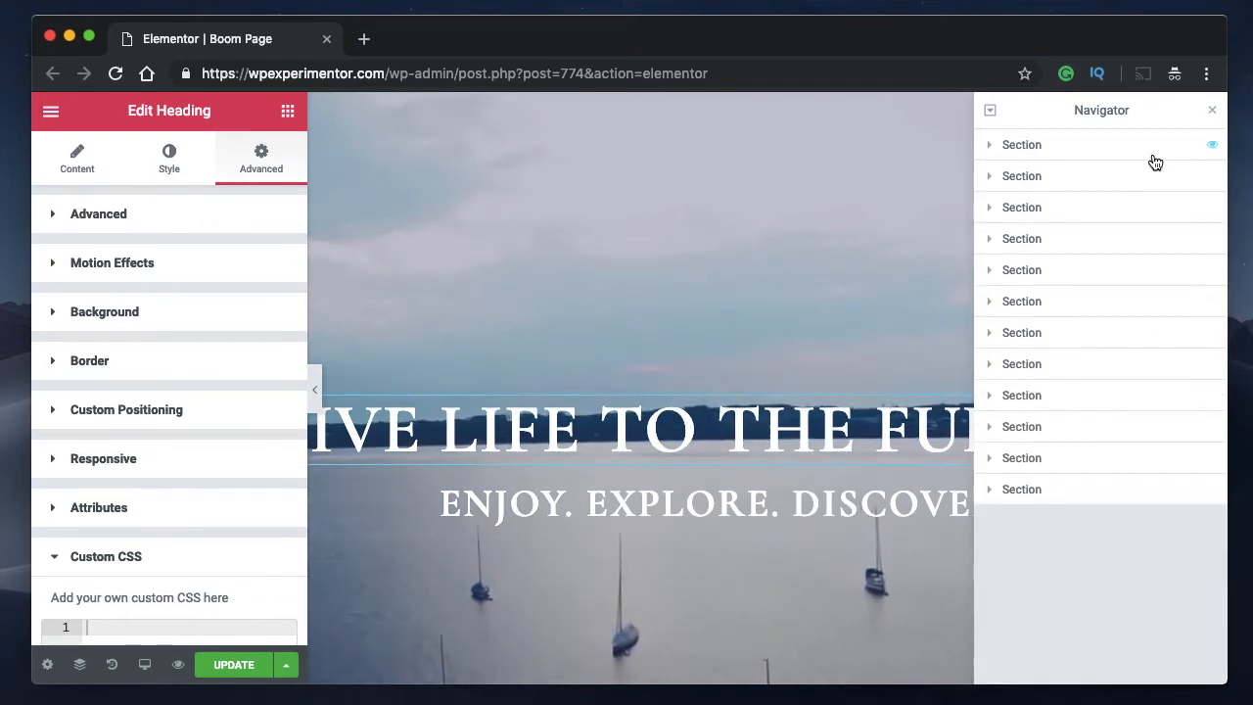
{"action": "left_click", "coordinate": [1213, 148]}
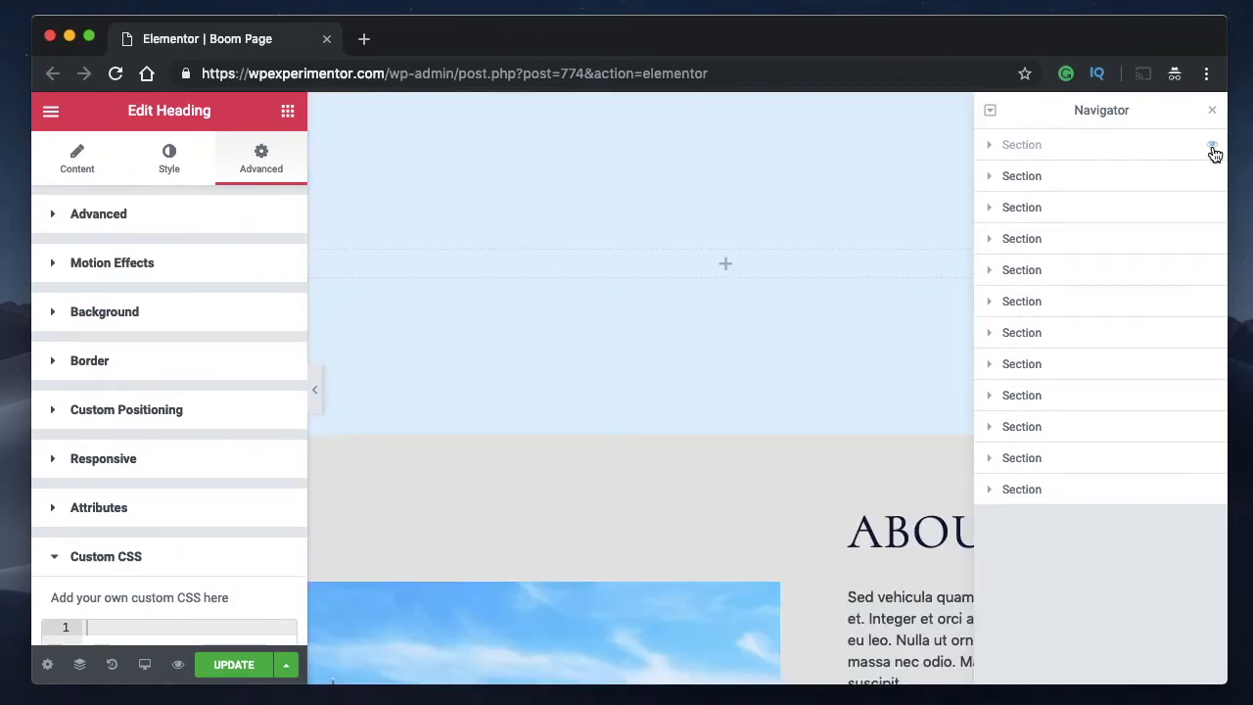
{"action": "scroll", "coordinate": [710, 299], "scroll_direction": "down", "scroll_amount": 10}
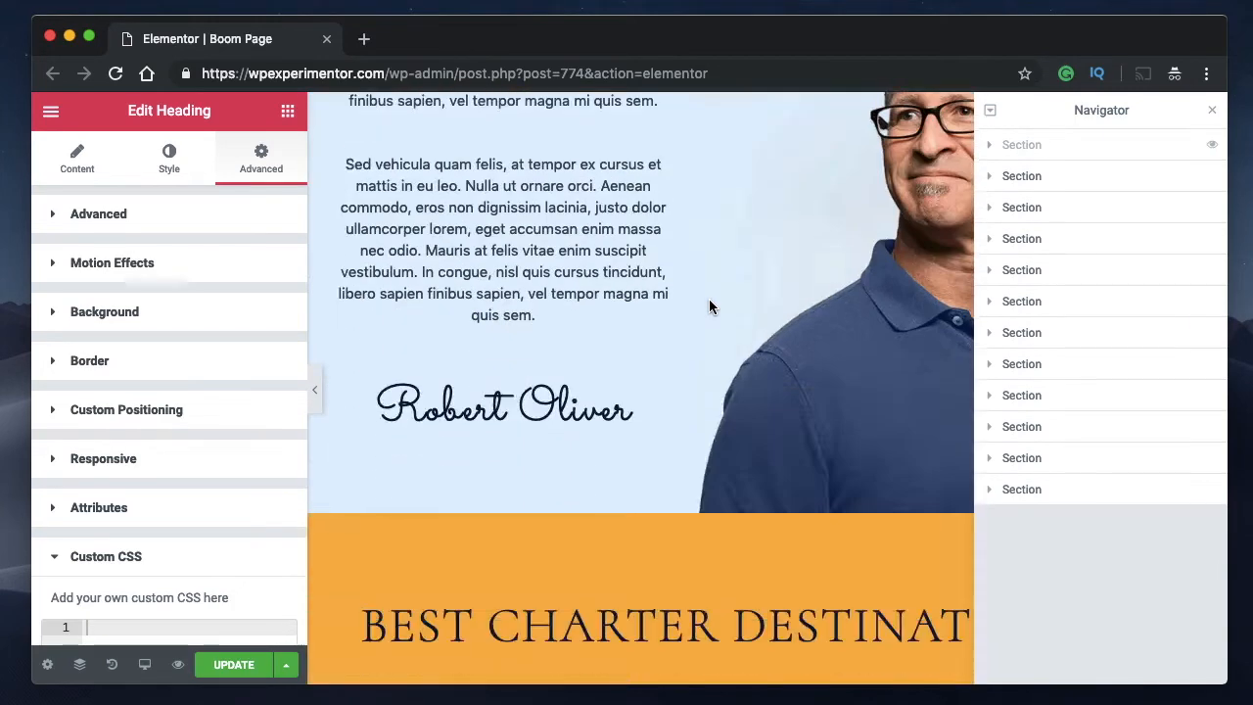
{"action": "scroll", "coordinate": [711, 298], "scroll_direction": "up", "scroll_amount": 10}
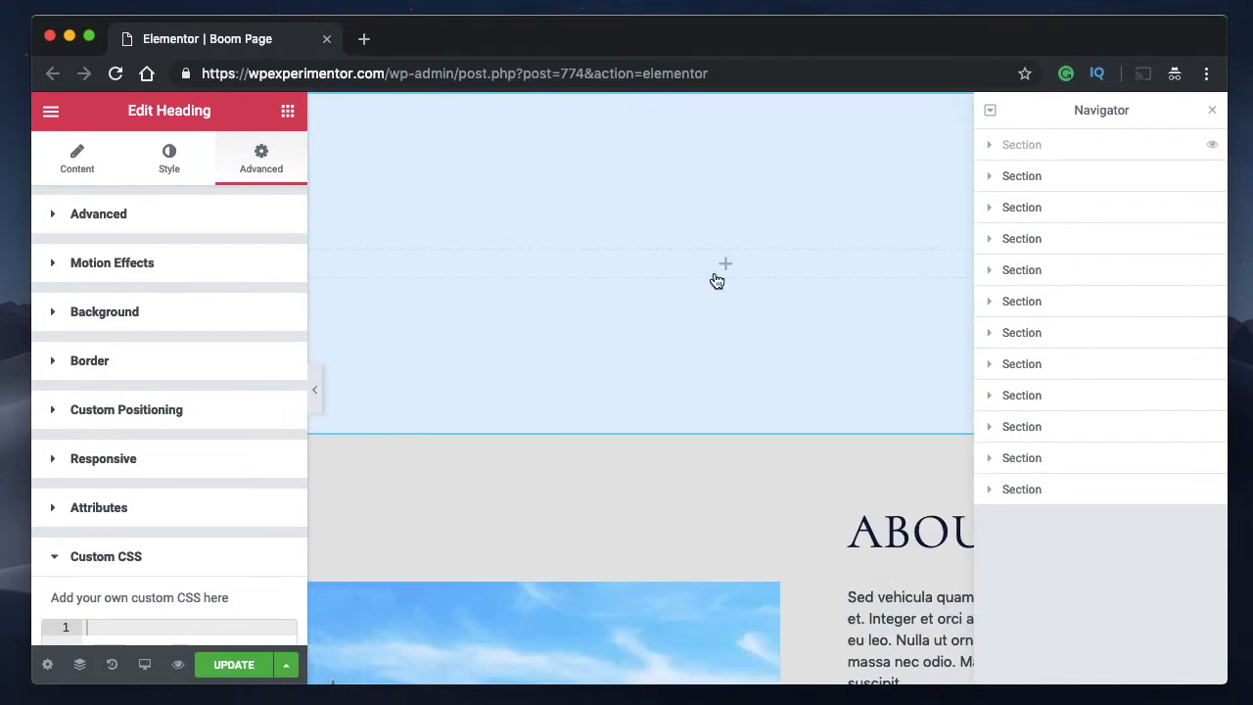
{"action": "left_click", "coordinate": [990, 146]}
{"action": "left_click", "coordinate": [1208, 149]}
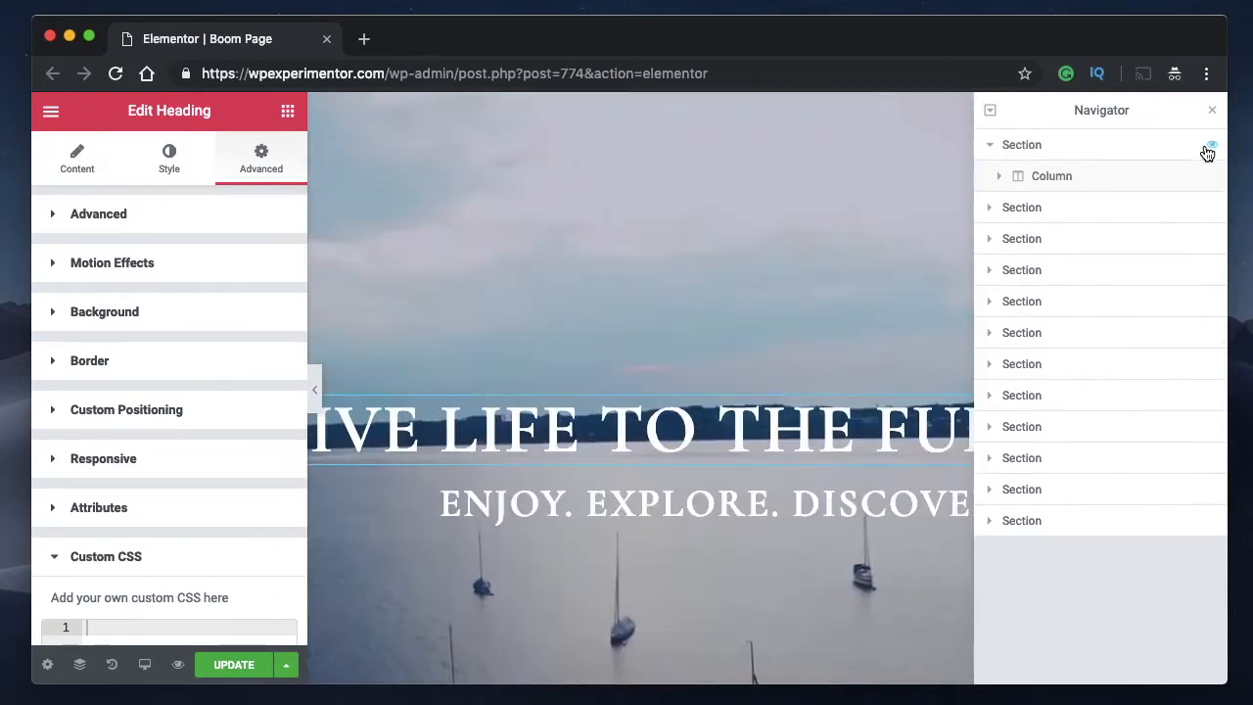
Expand the first section's column, hide its first heading, and show the heading again.
{"action": "left_click", "coordinate": [998, 178]}
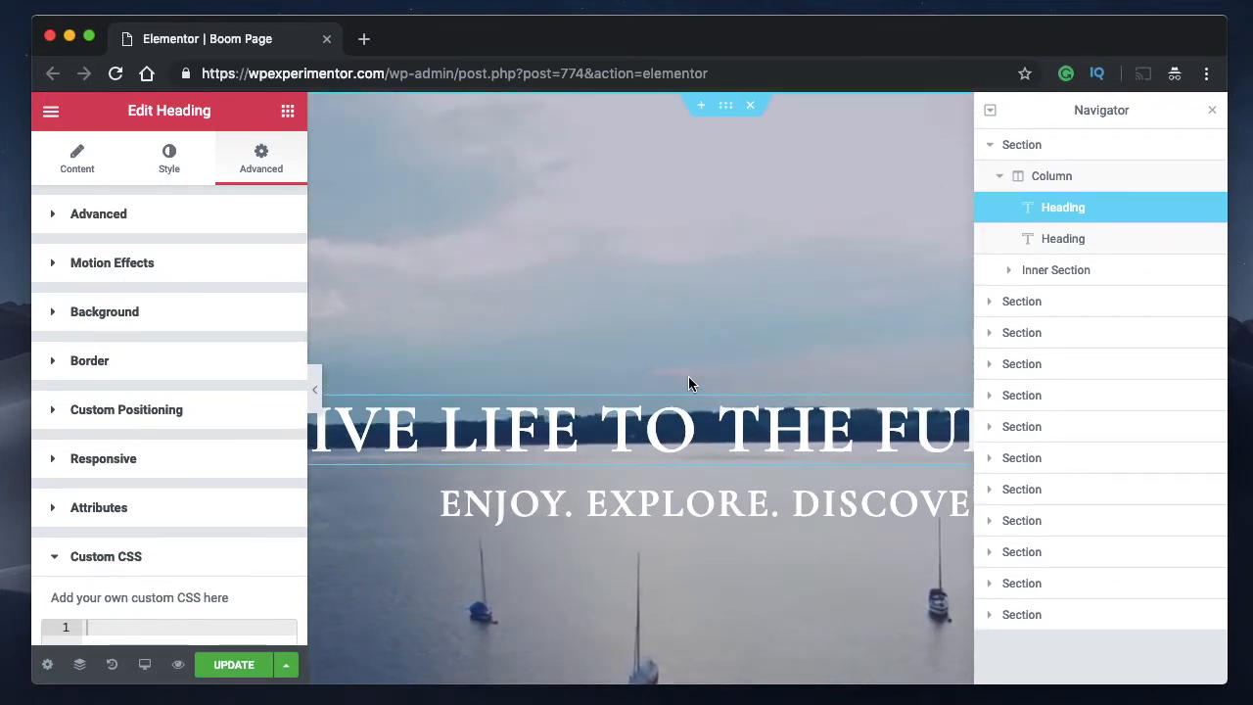
{"action": "left_click", "coordinate": [1213, 208]}
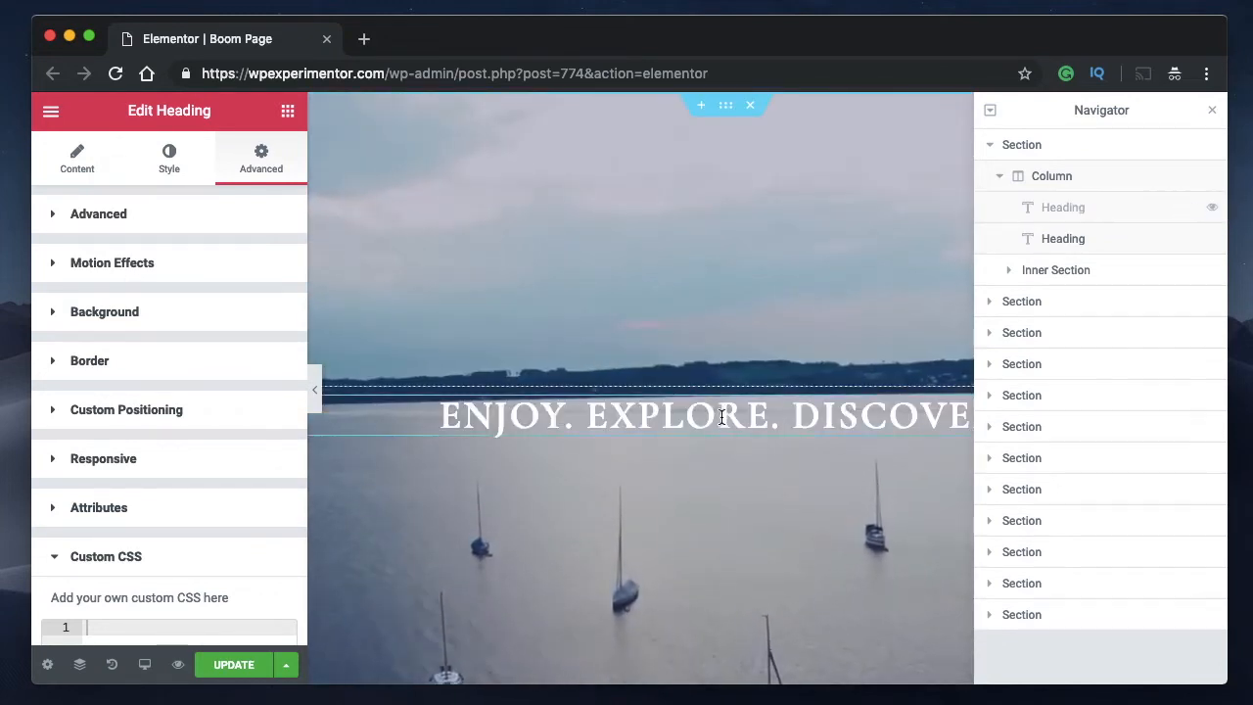
{"action": "left_click", "coordinate": [1212, 209]}
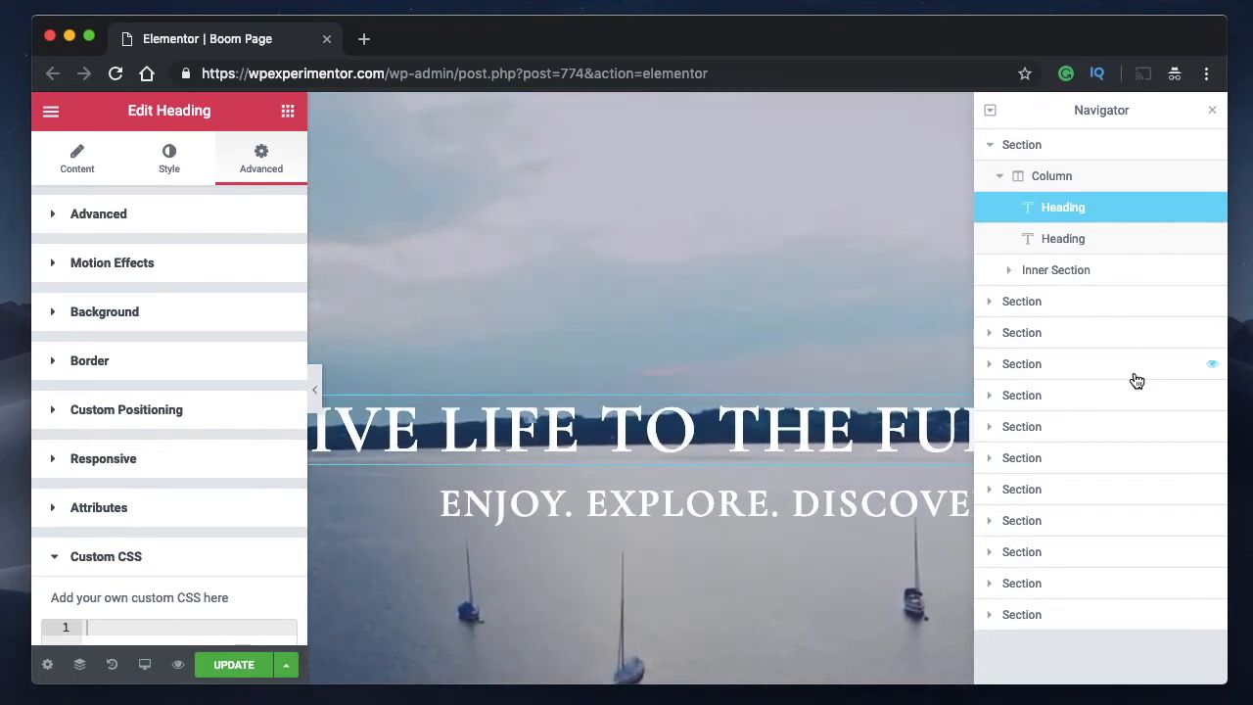
Collapse the first section, and expand the fourth section with its first column in the Navigator.
{"action": "left_click", "coordinate": [991, 154]}
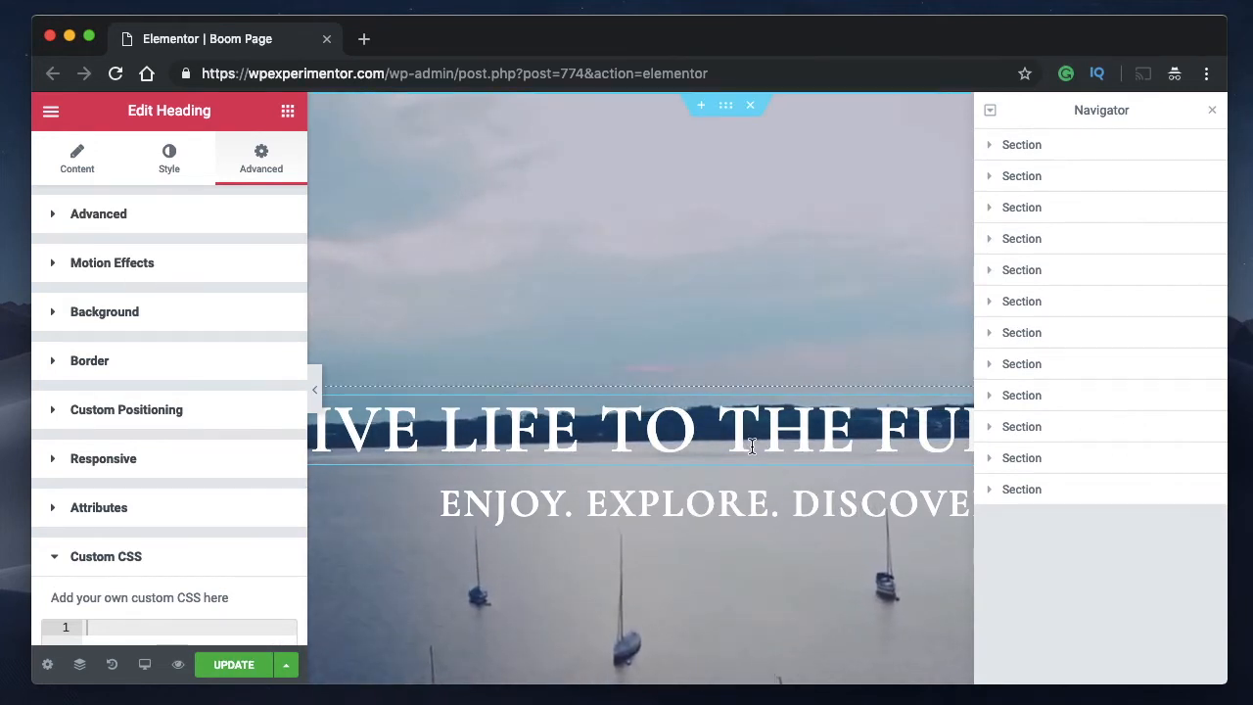
{"action": "left_click", "coordinate": [988, 241]}
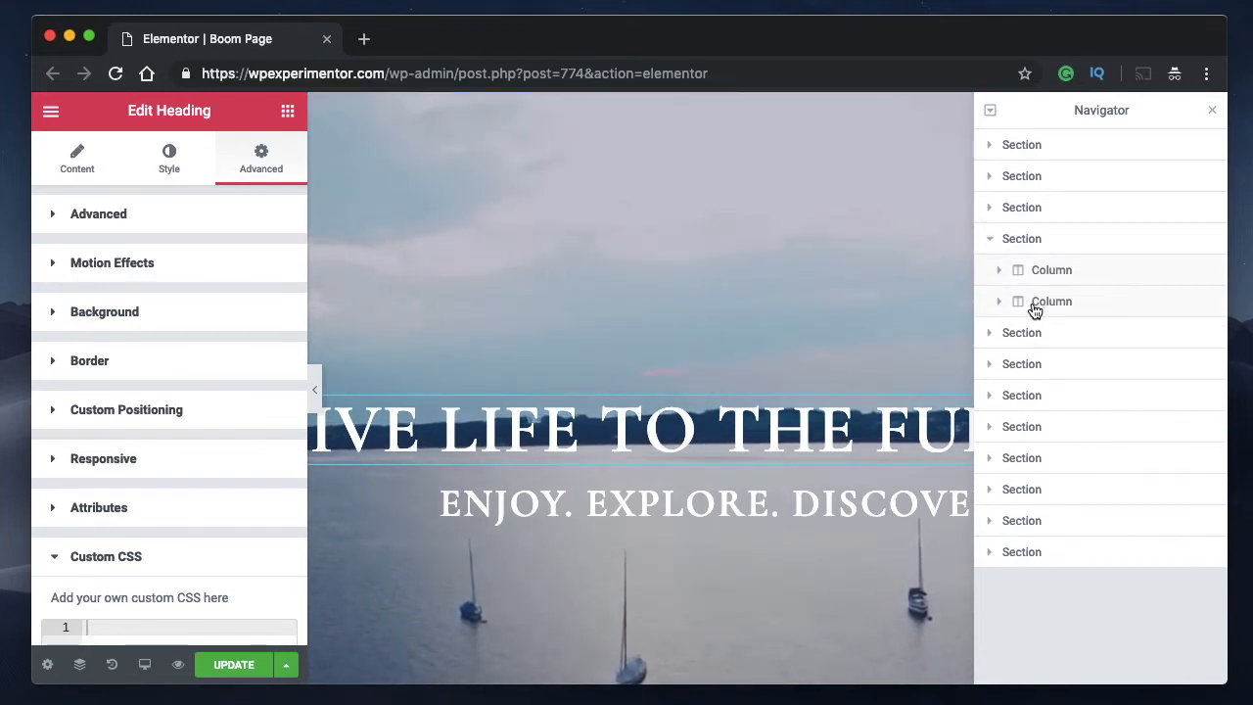
{"action": "left_click", "coordinate": [1001, 272]}
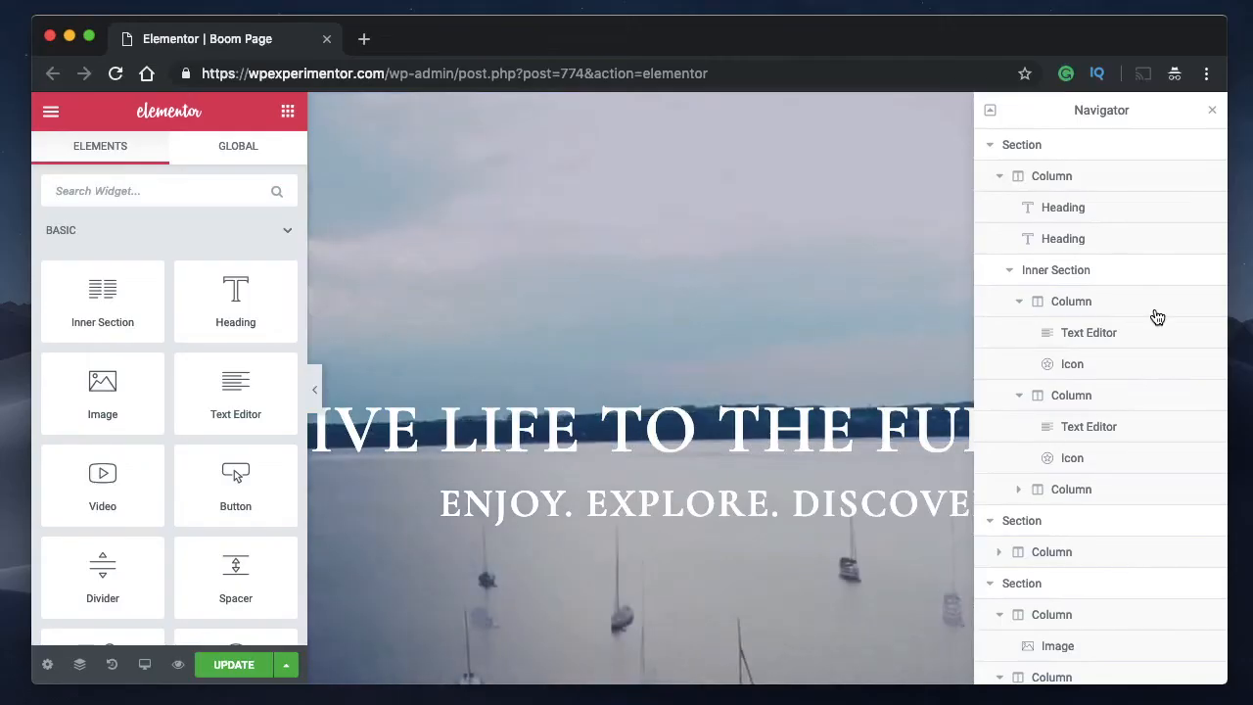
Move the fourth section's first heading between the two headings of the first section's column, and review the order on the page.
{"action": "left_click", "coordinate": [989, 154]}
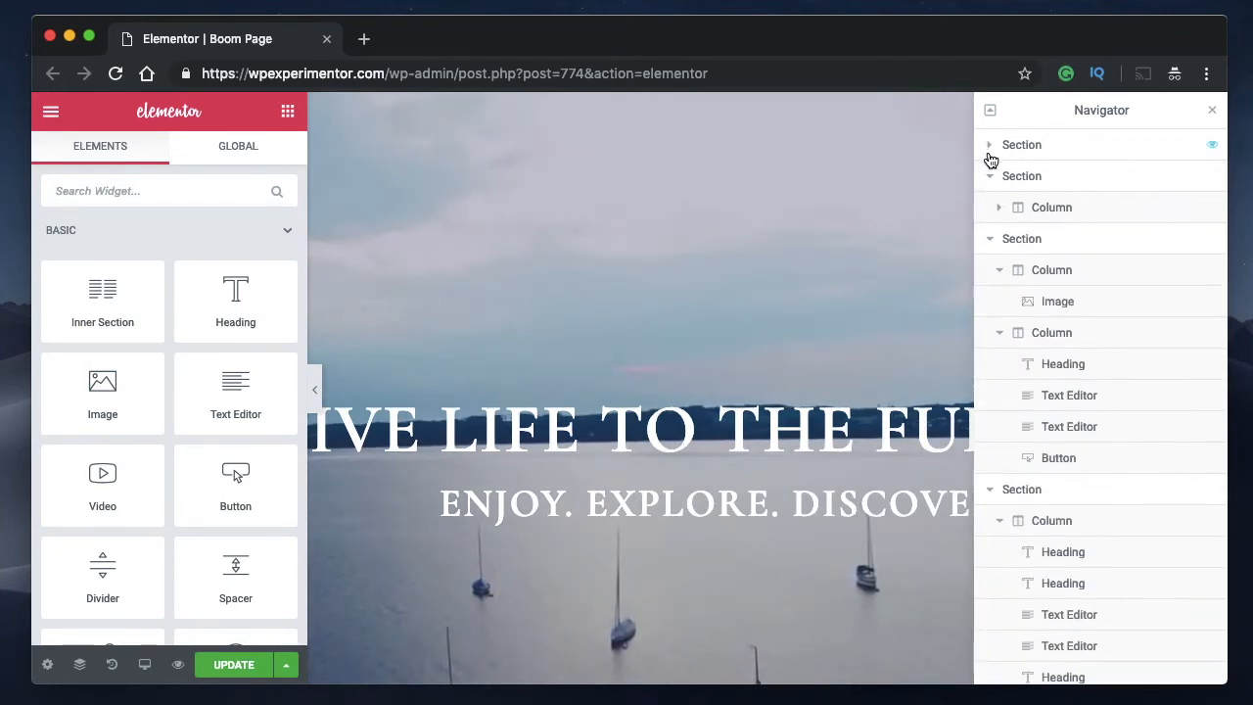
{"action": "left_click", "coordinate": [990, 176]}
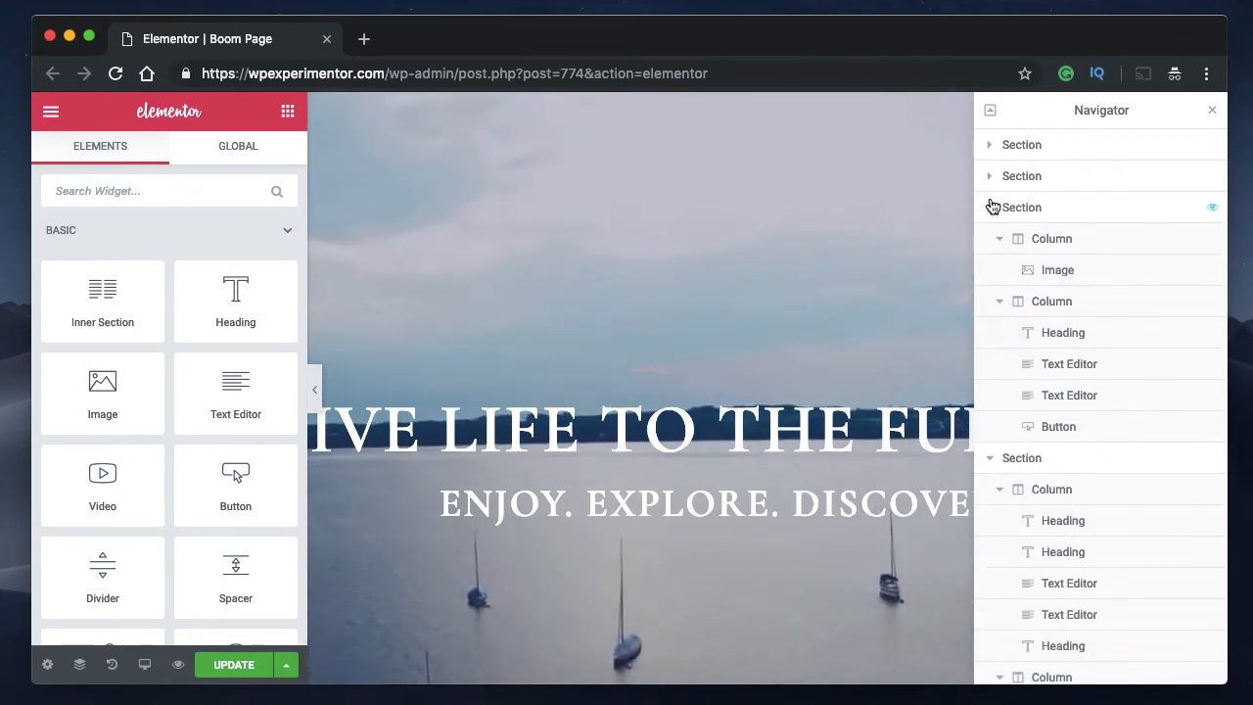
{"action": "left_click", "coordinate": [991, 207]}
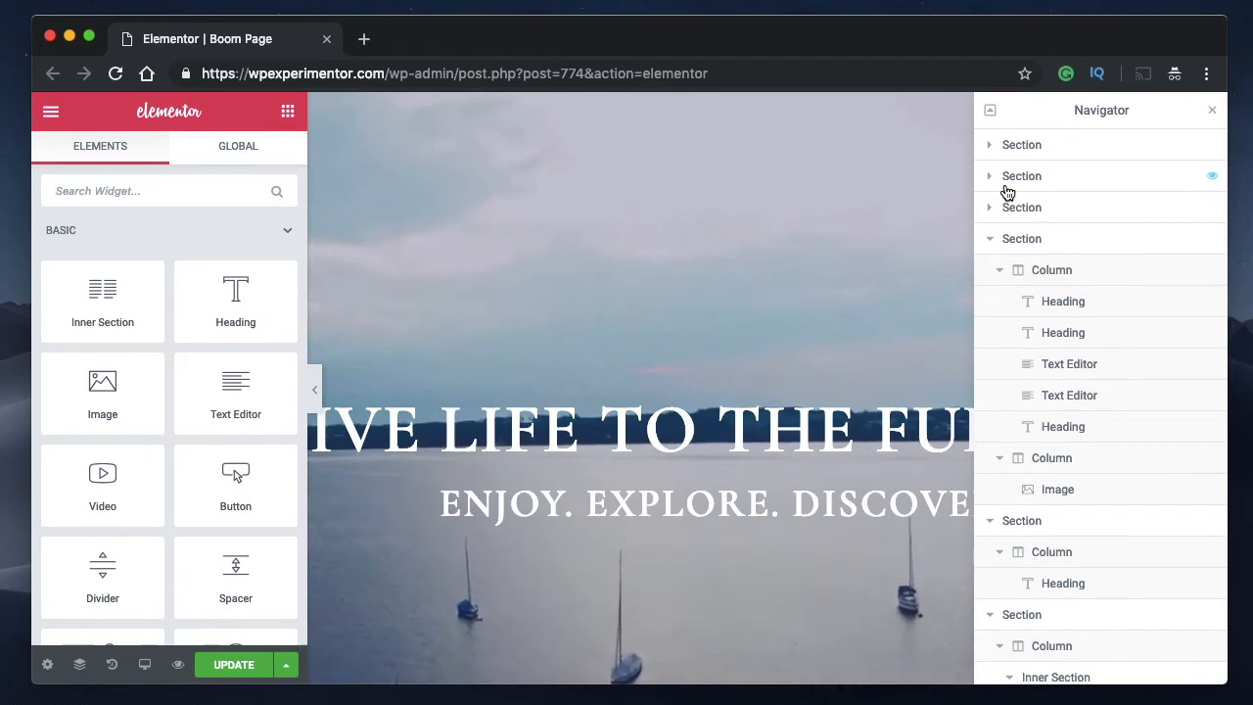
{"action": "left_click", "coordinate": [990, 146]}
{"action": "scroll", "coordinate": [1096, 482], "scroll_direction": "down", "scroll_amount": 2}
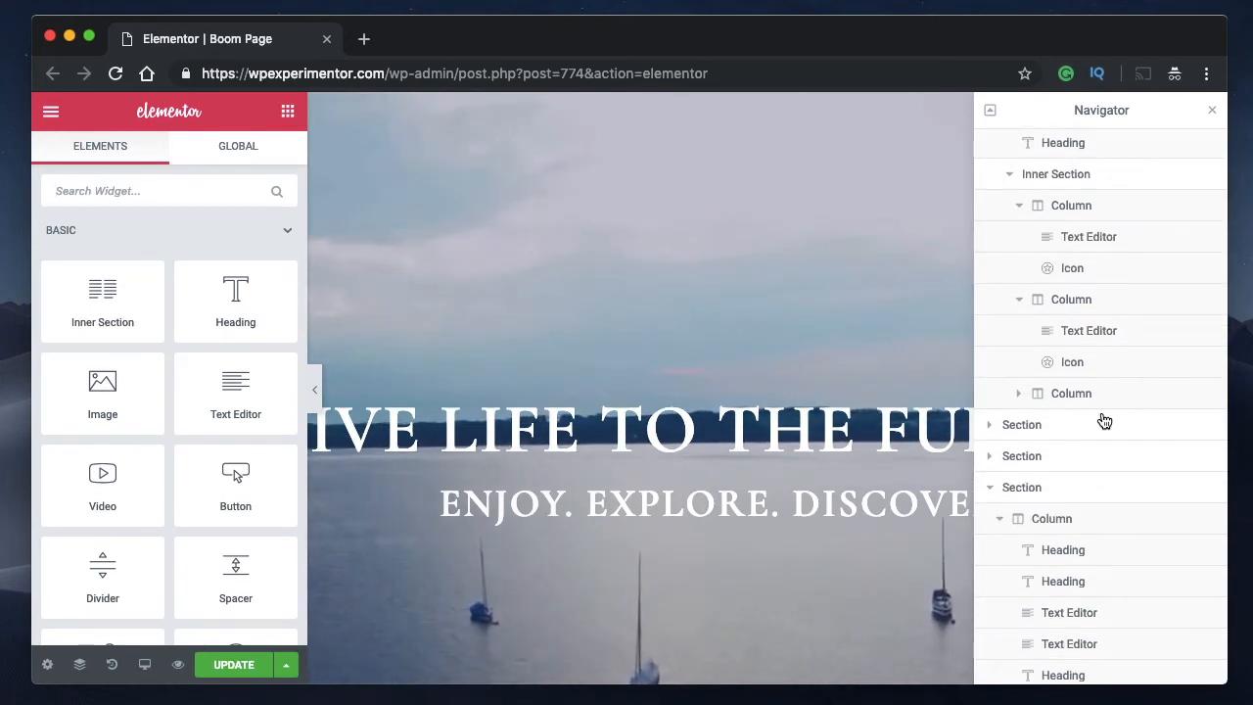
{"action": "scroll", "coordinate": [1063, 189], "scroll_direction": "up", "scroll_amount": 2}
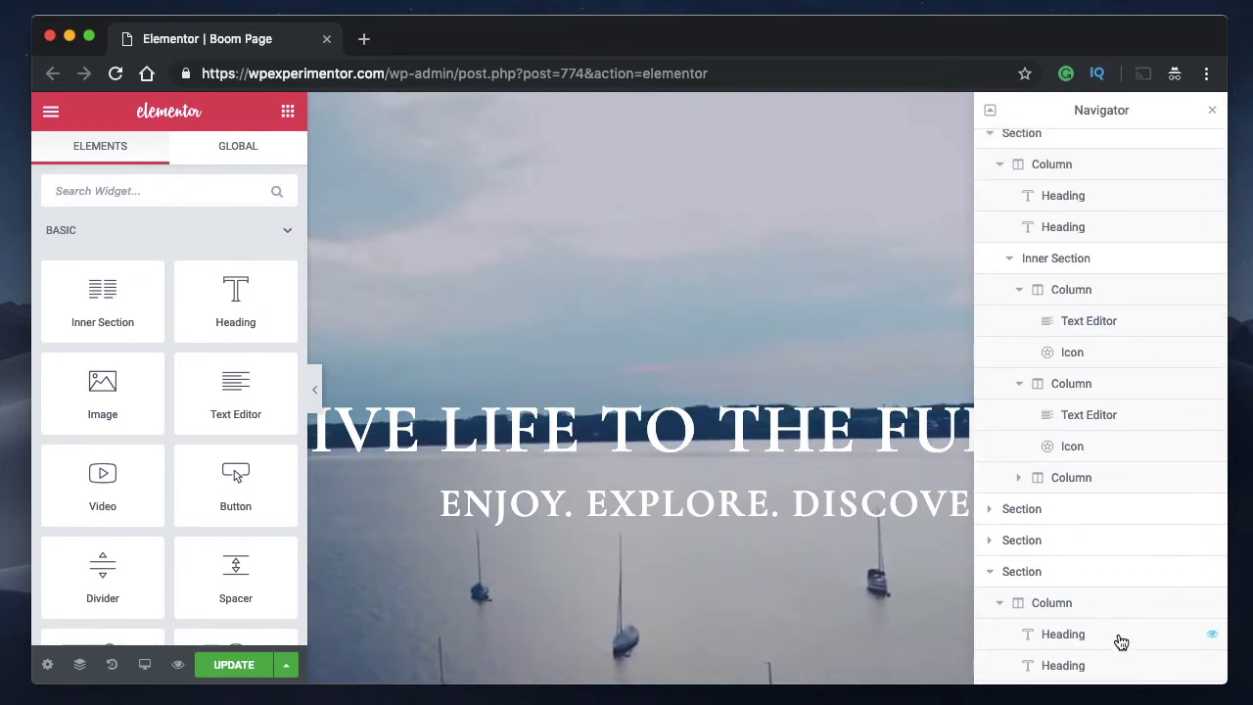
{"action": "left_click_drag", "start_coordinate": [1121, 641], "coordinate": [1114, 227]}
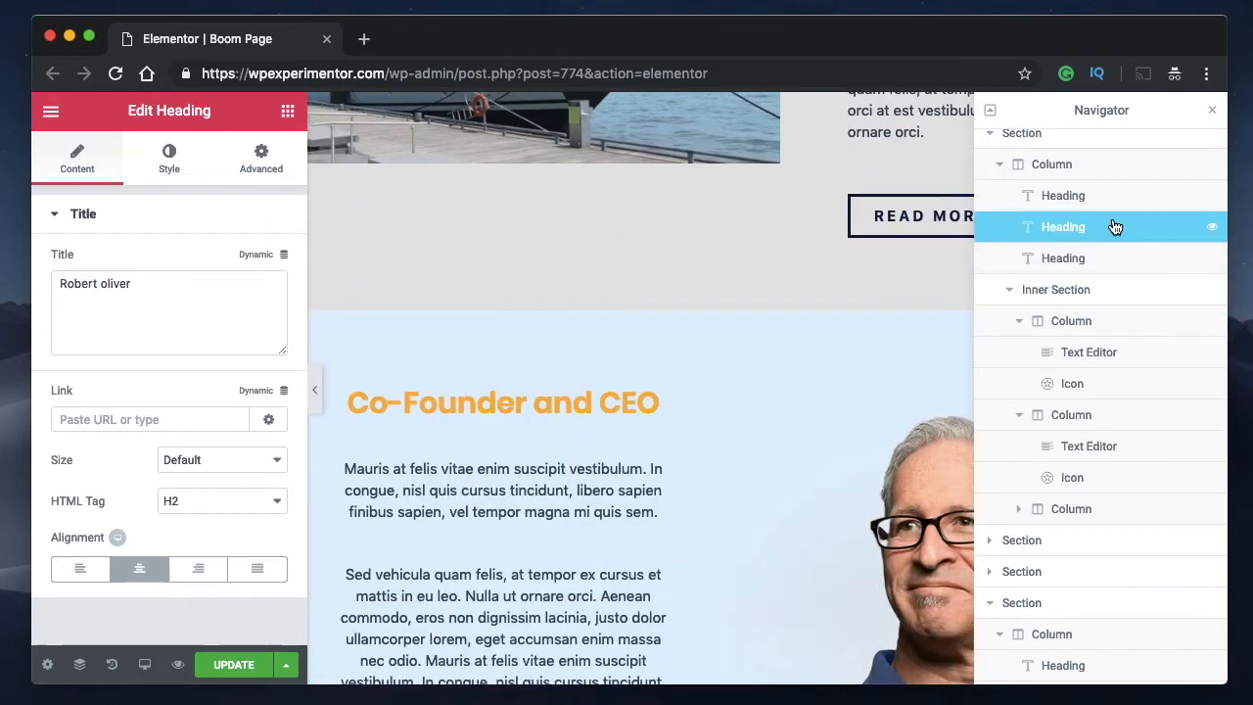
{"action": "left_click", "coordinate": [1062, 164]}
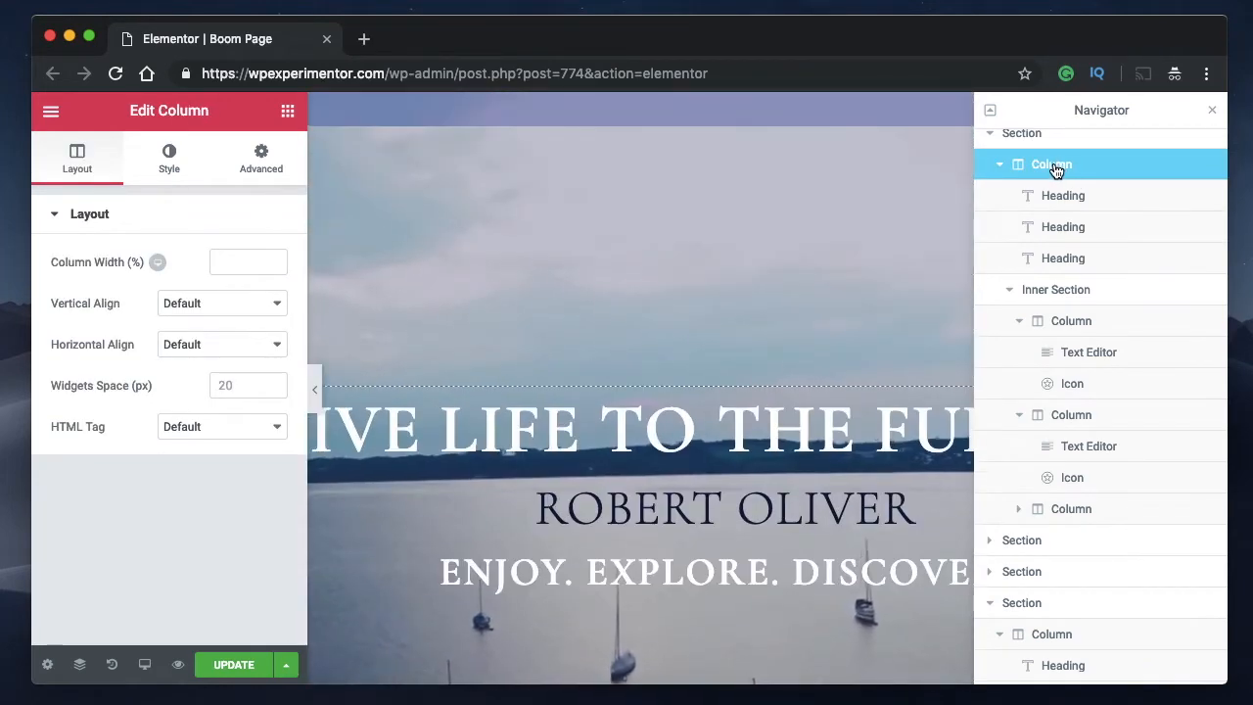
{"action": "left_click", "coordinate": [1094, 261]}
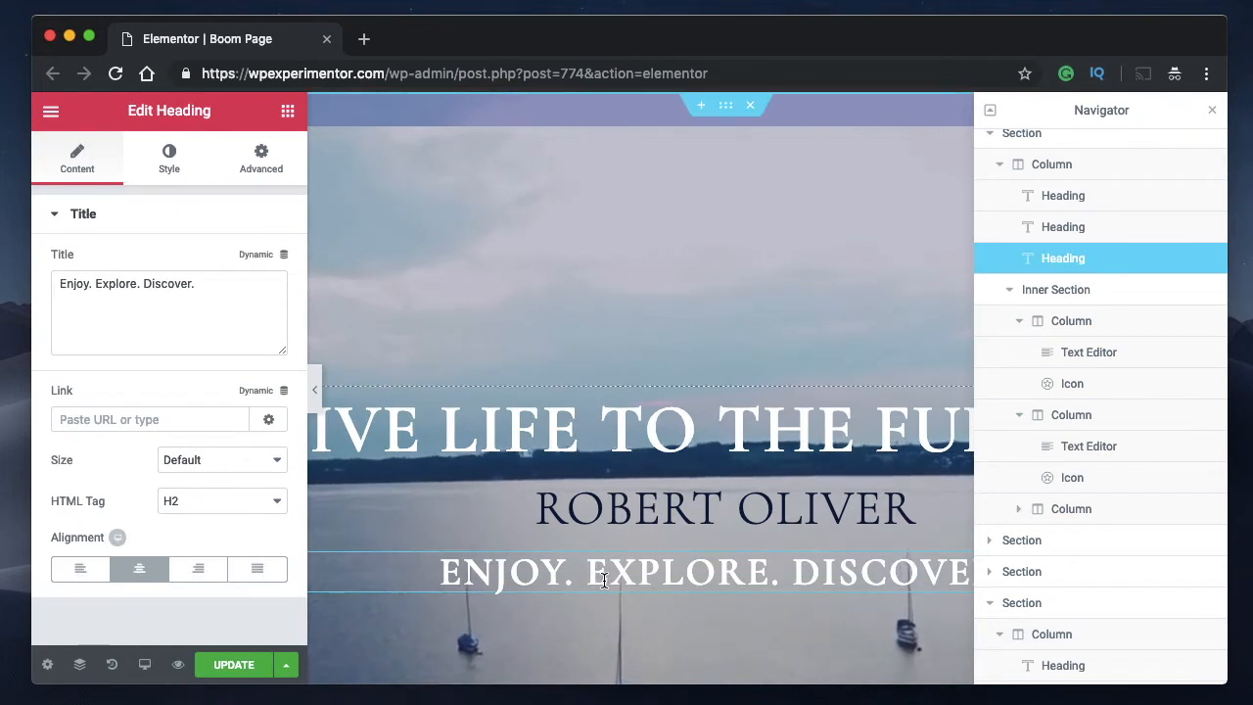
Move the fourth section's first column into the first section as its second column.
{"action": "left_click", "coordinate": [1000, 167]}
{"action": "left_click", "coordinate": [990, 139]}
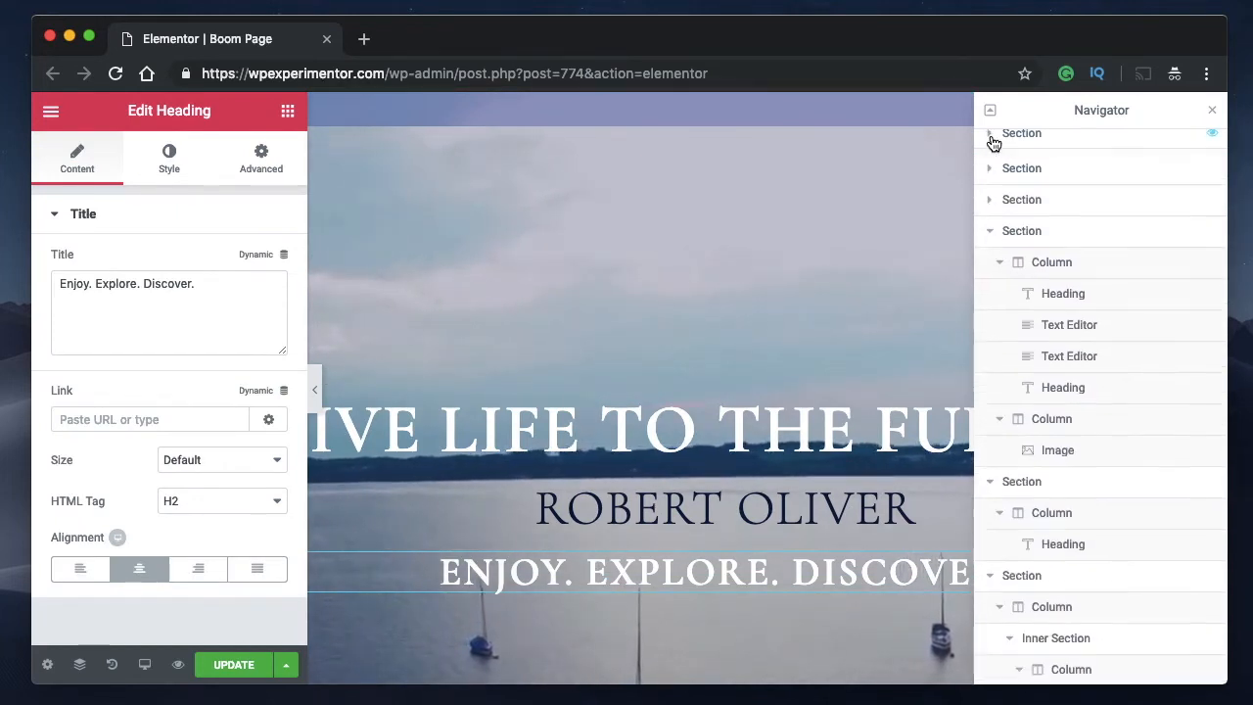
{"action": "left_click", "coordinate": [991, 231]}
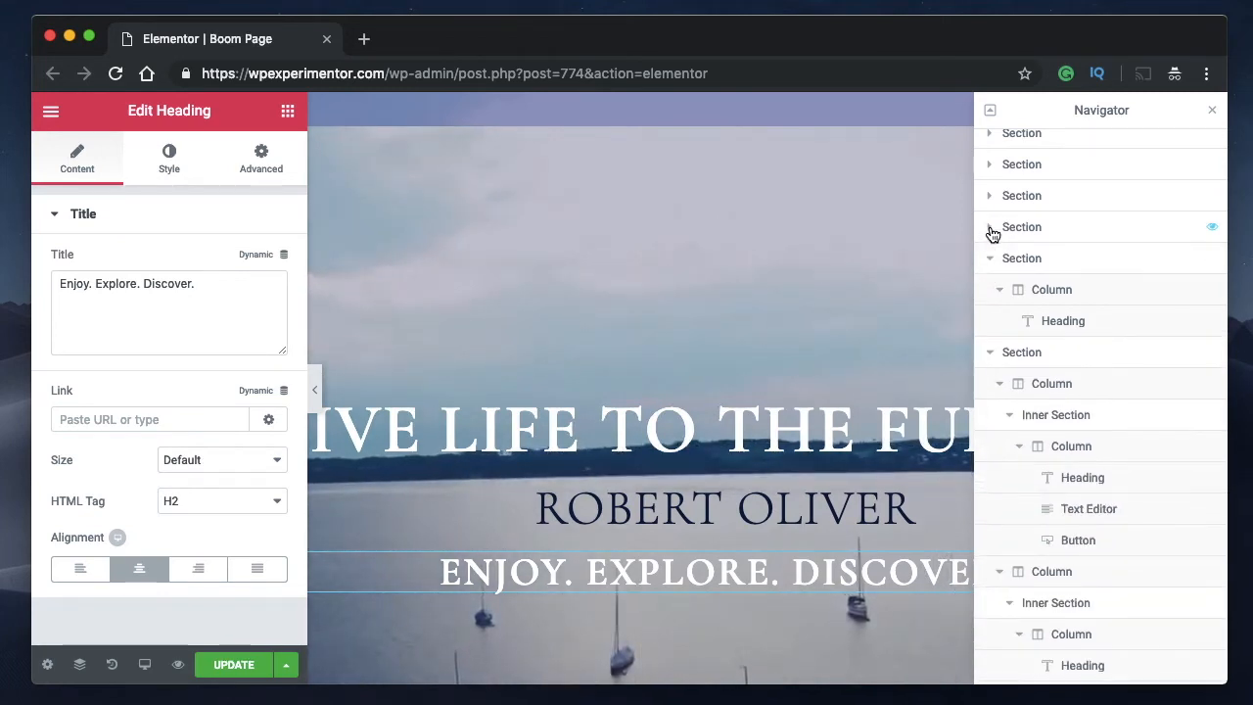
{"action": "left_click", "coordinate": [991, 231]}
{"action": "left_click", "coordinate": [1001, 261]}
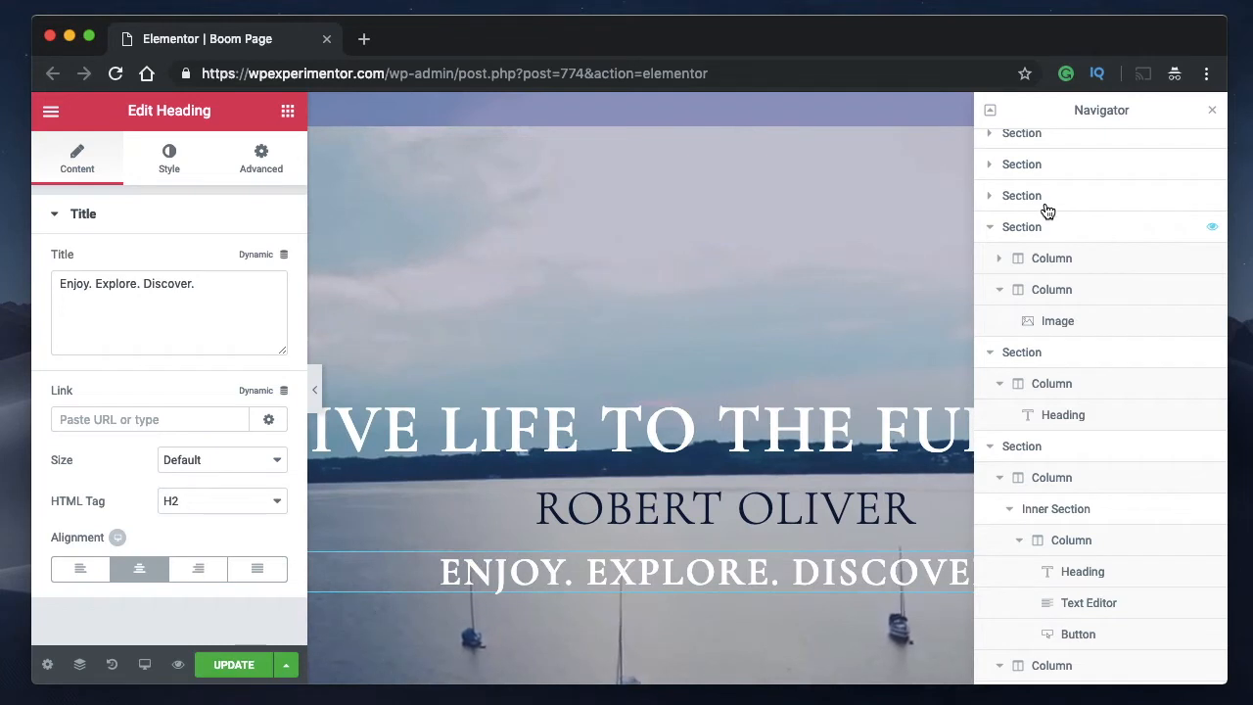
{"action": "scroll", "coordinate": [1060, 260], "scroll_direction": "up", "scroll_amount": 1}
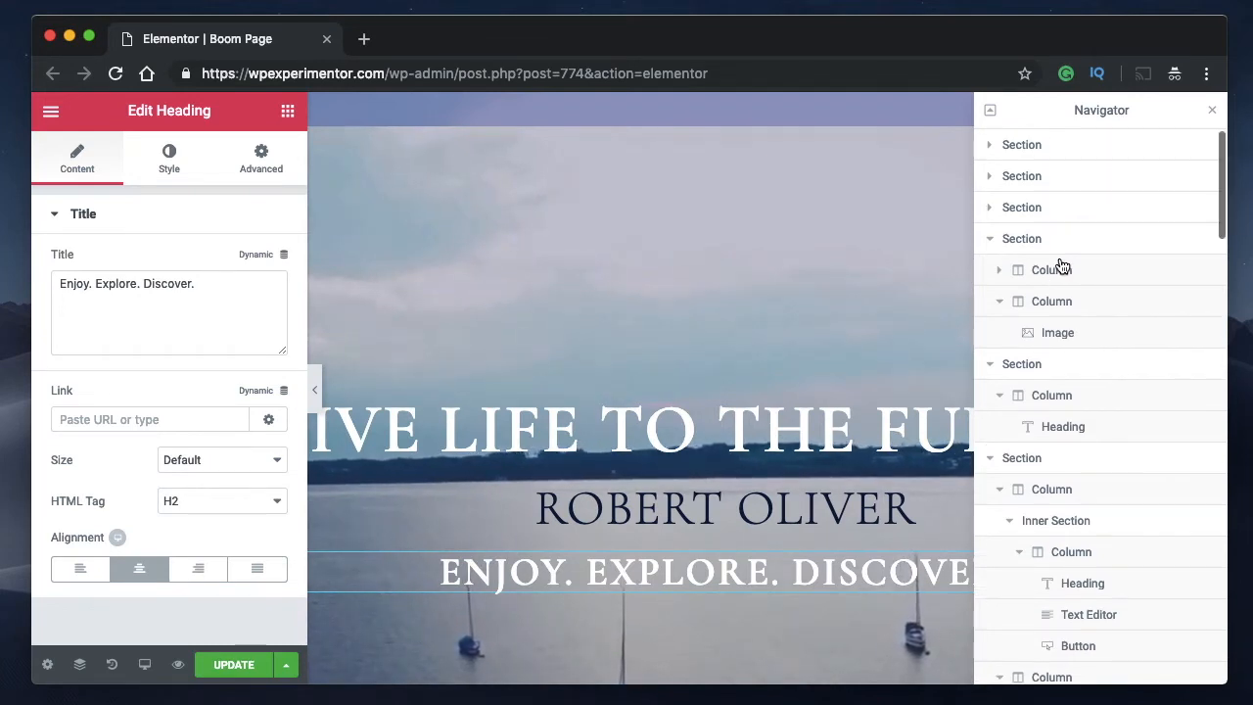
{"action": "left_click", "coordinate": [989, 145]}
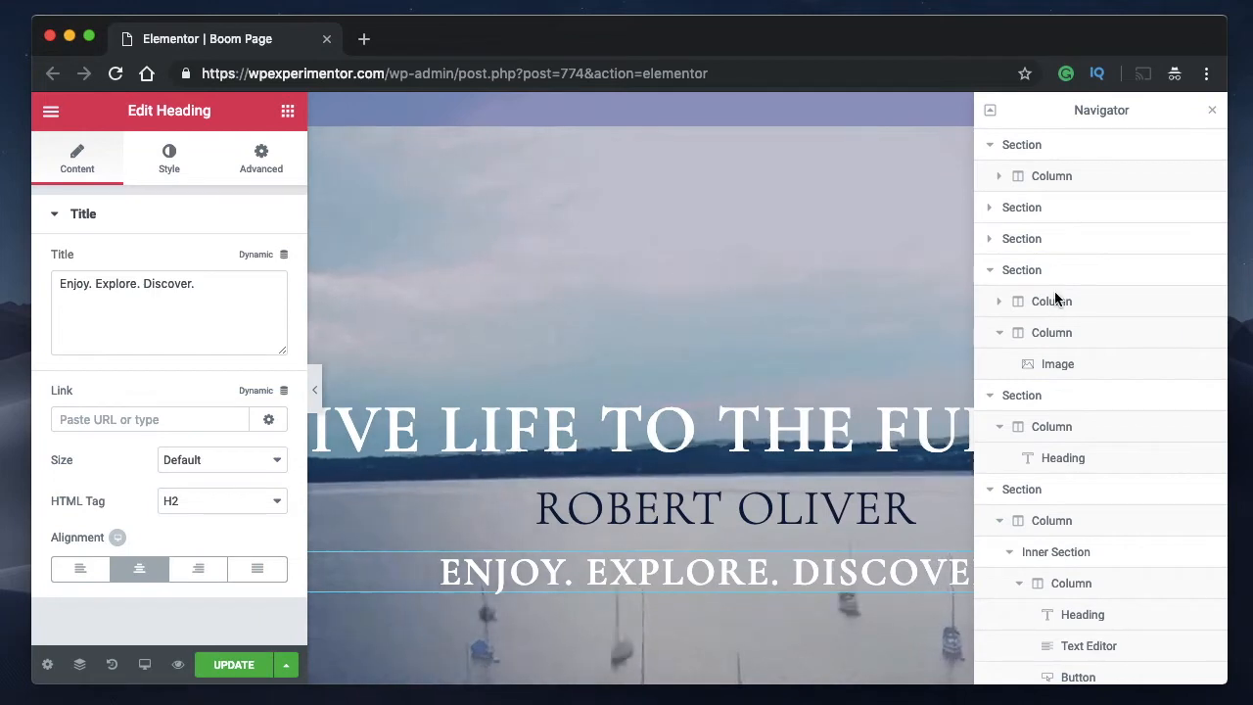
{"action": "left_click_drag", "start_coordinate": [1055, 294], "coordinate": [1116, 220]}
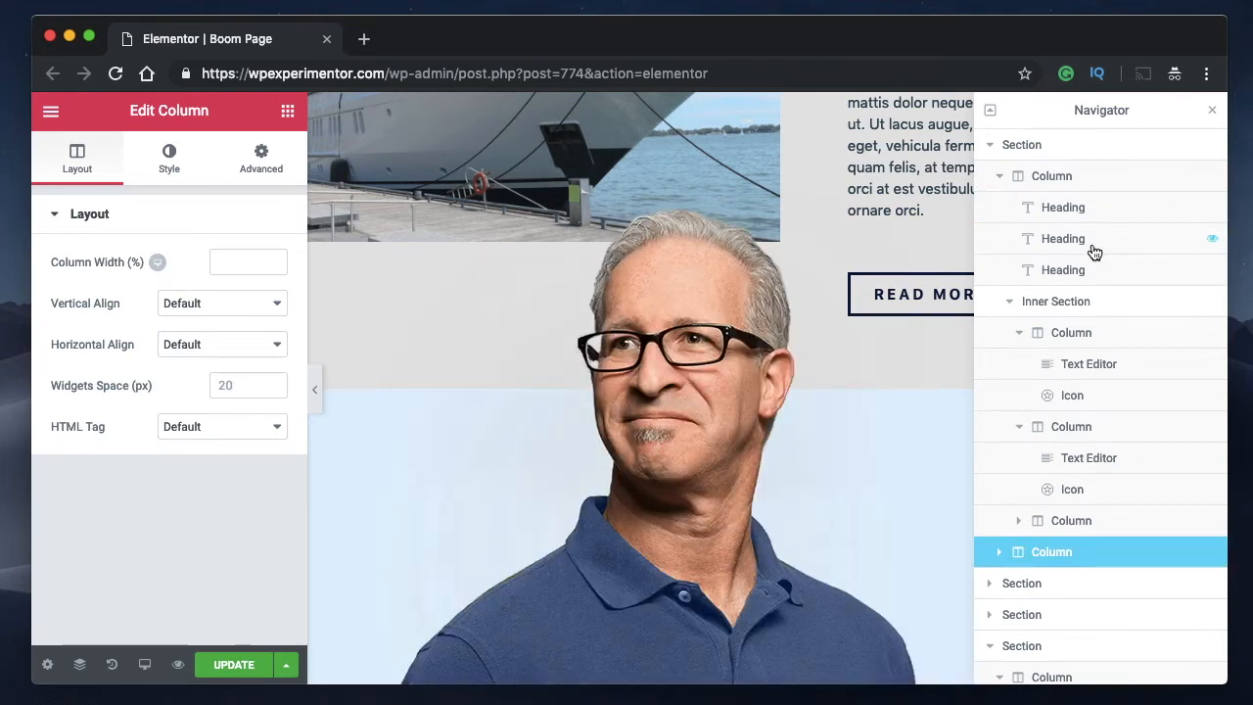
Move the first section's original column with the hero headings into the second section as its second column.
{"action": "left_click", "coordinate": [991, 151]}
{"action": "left_click", "coordinate": [989, 150]}
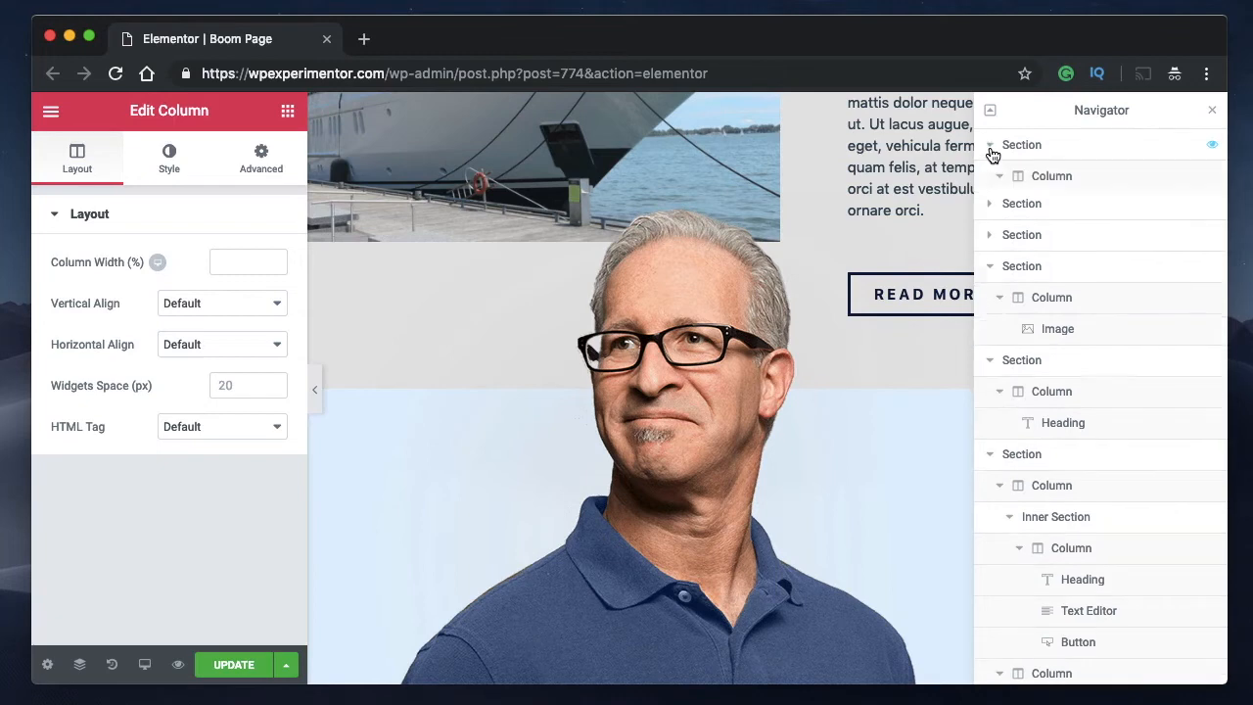
{"action": "left_click", "coordinate": [1002, 179]}
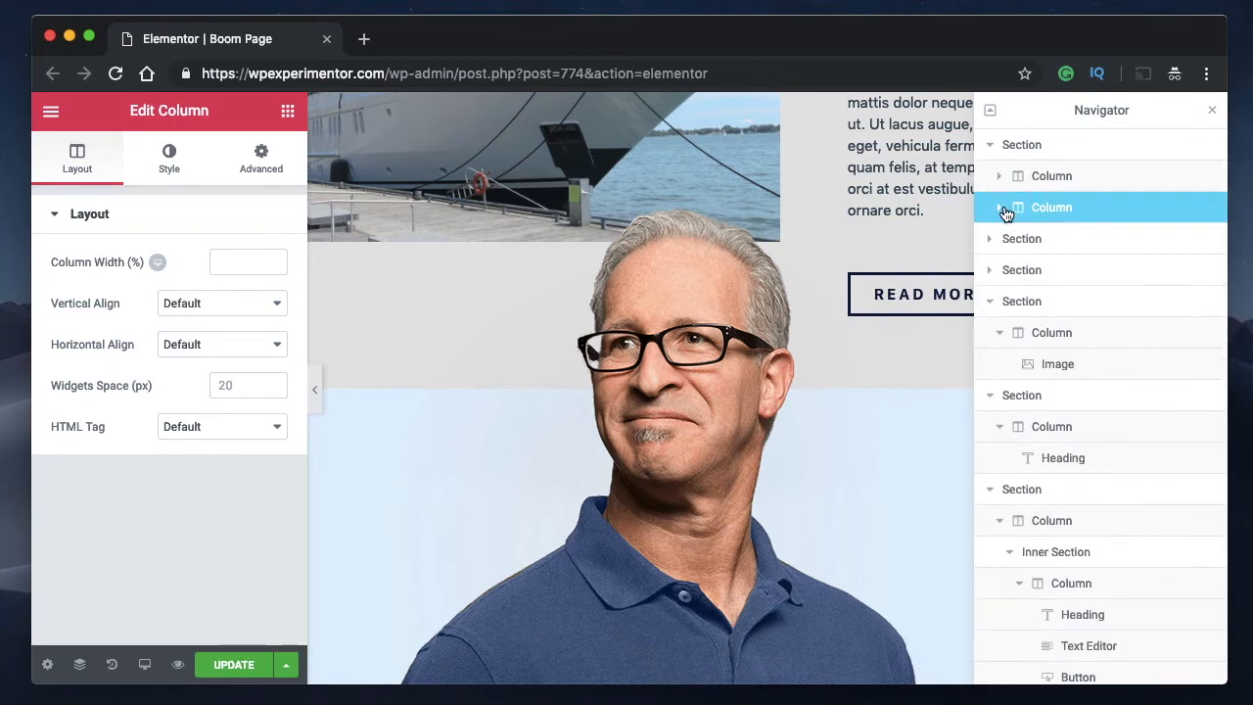
{"action": "left_click", "coordinate": [1002, 209]}
{"action": "left_click", "coordinate": [997, 209]}
{"action": "left_click_drag", "start_coordinate": [1054, 209], "coordinate": [1077, 250]}
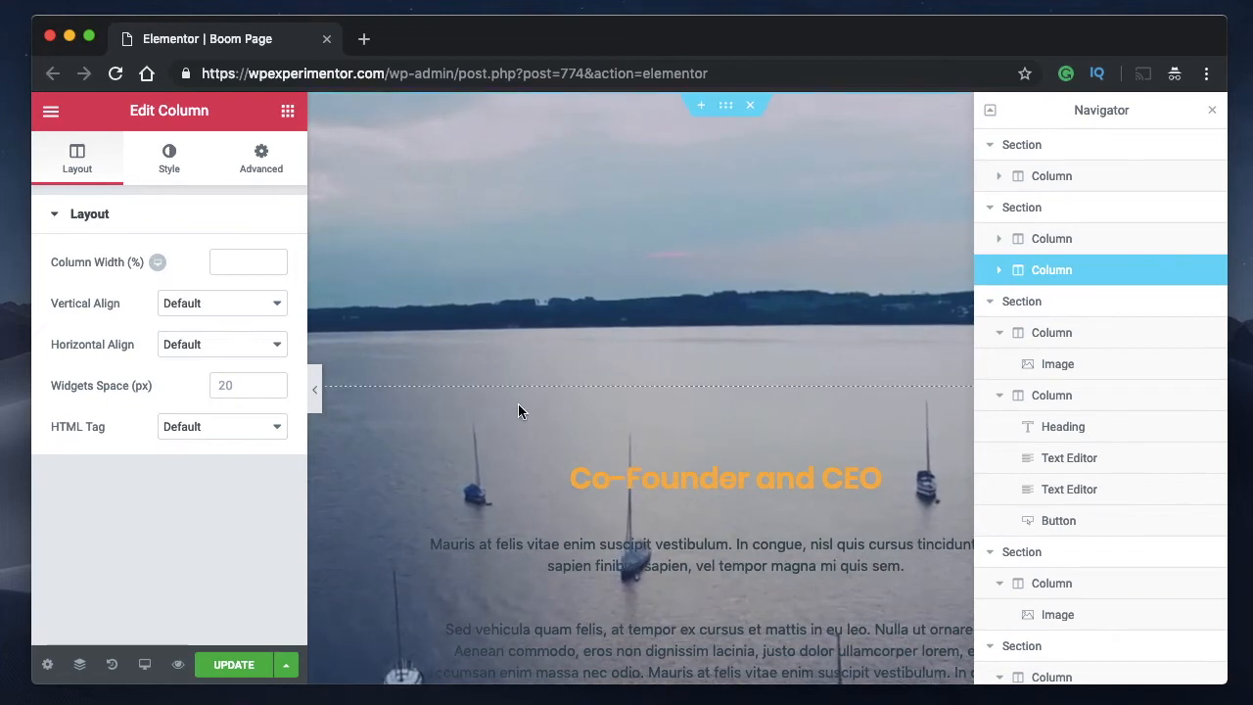
Close the Navigator and move the "Live life to the fullest" heading on the page directly below the "Co-Founder and CEO" heading.
{"action": "left_click", "coordinate": [1212, 110]}
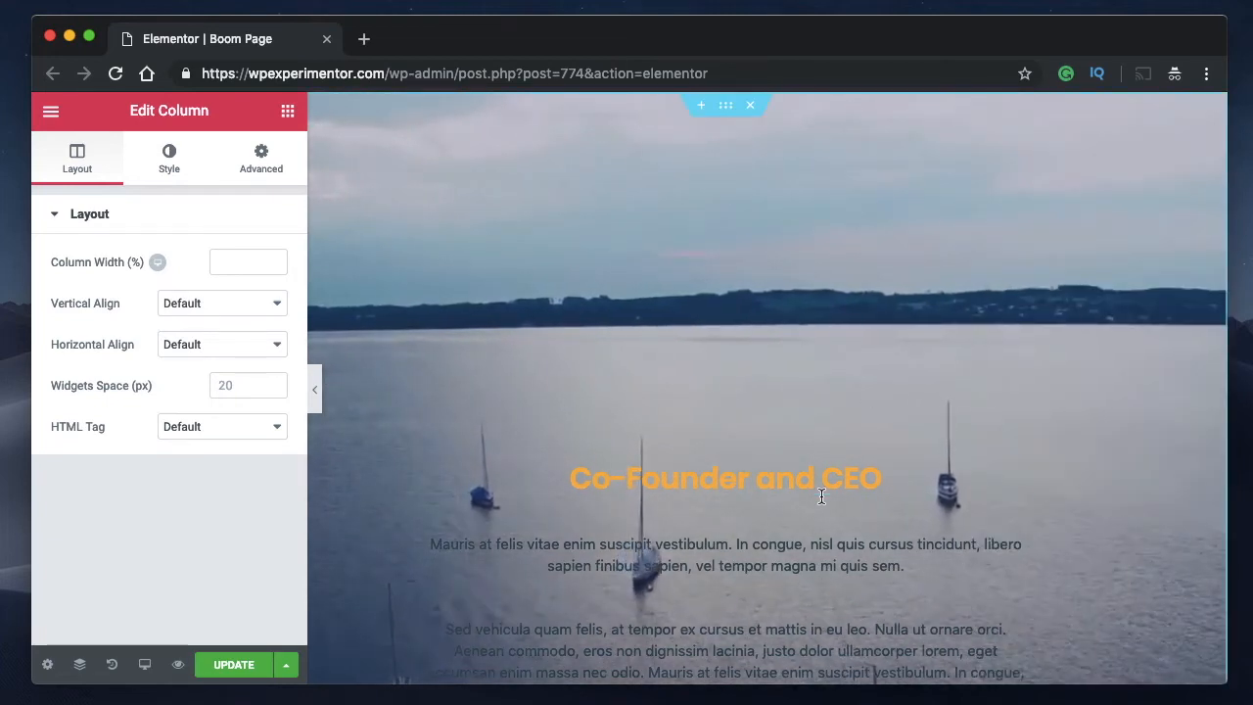
{"action": "scroll", "coordinate": [819, 503], "scroll_direction": "down", "scroll_amount": 6}
{"action": "scroll", "coordinate": [806, 363], "scroll_direction": "up", "scroll_amount": 1}
{"action": "left_click_drag", "start_coordinate": [814, 375], "coordinate": [802, 265]}
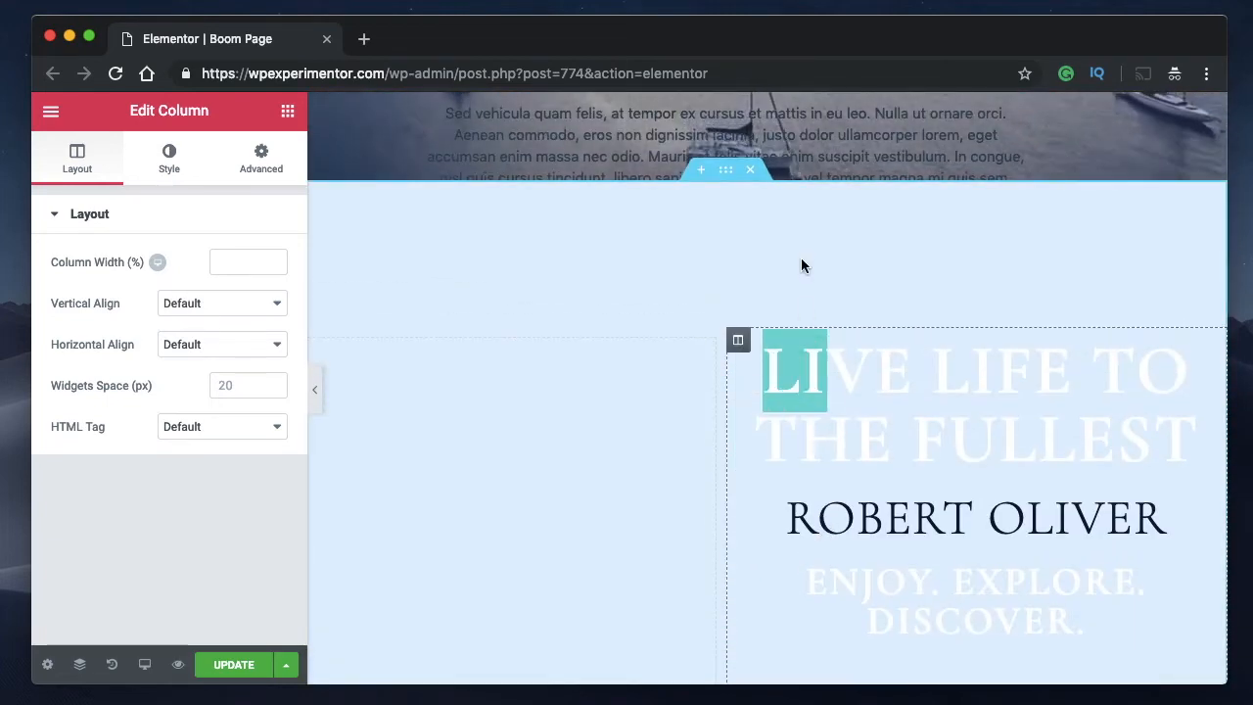
{"action": "left_click_drag", "start_coordinate": [1187, 353], "coordinate": [865, 498]}
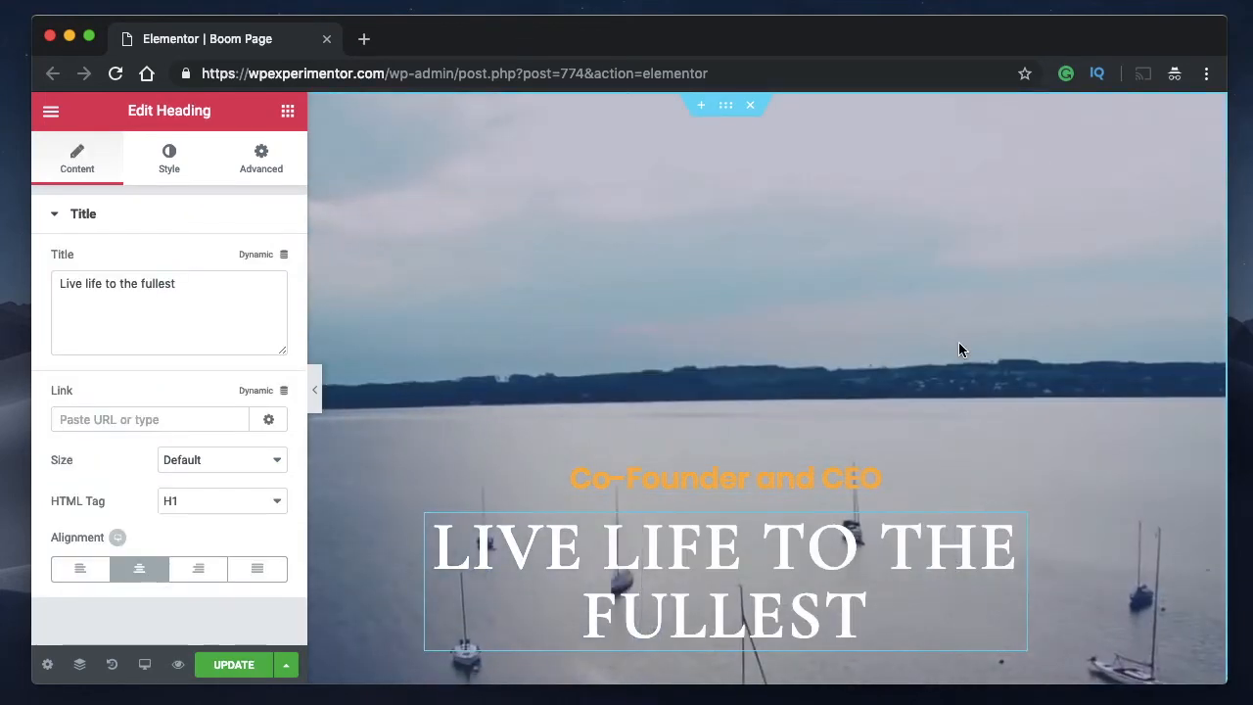
Reopen the Navigator and move the Testimonials section down to ninth place in the page order.
{"action": "key", "text": "super+i"}
{"action": "left_click_drag", "start_coordinate": [1089, 208], "coordinate": [1094, 516]}
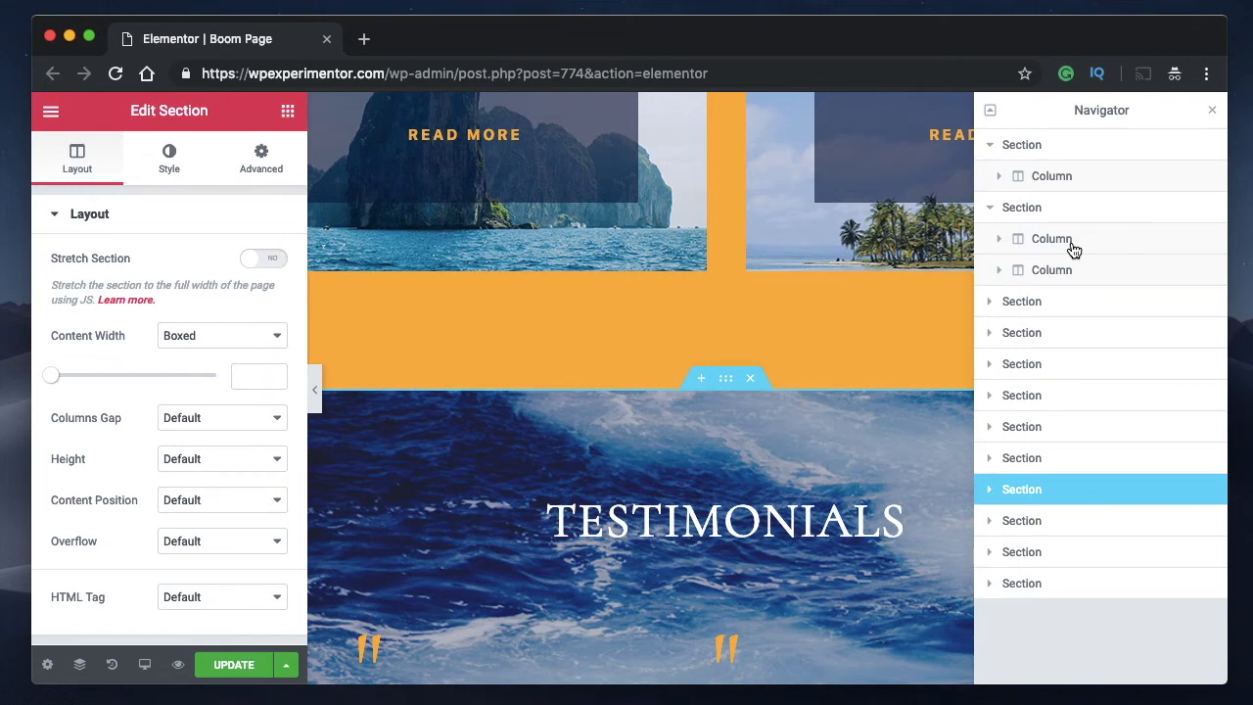
Expand both columns of the second section in the Navigator.
{"action": "left_click", "coordinate": [1000, 239]}
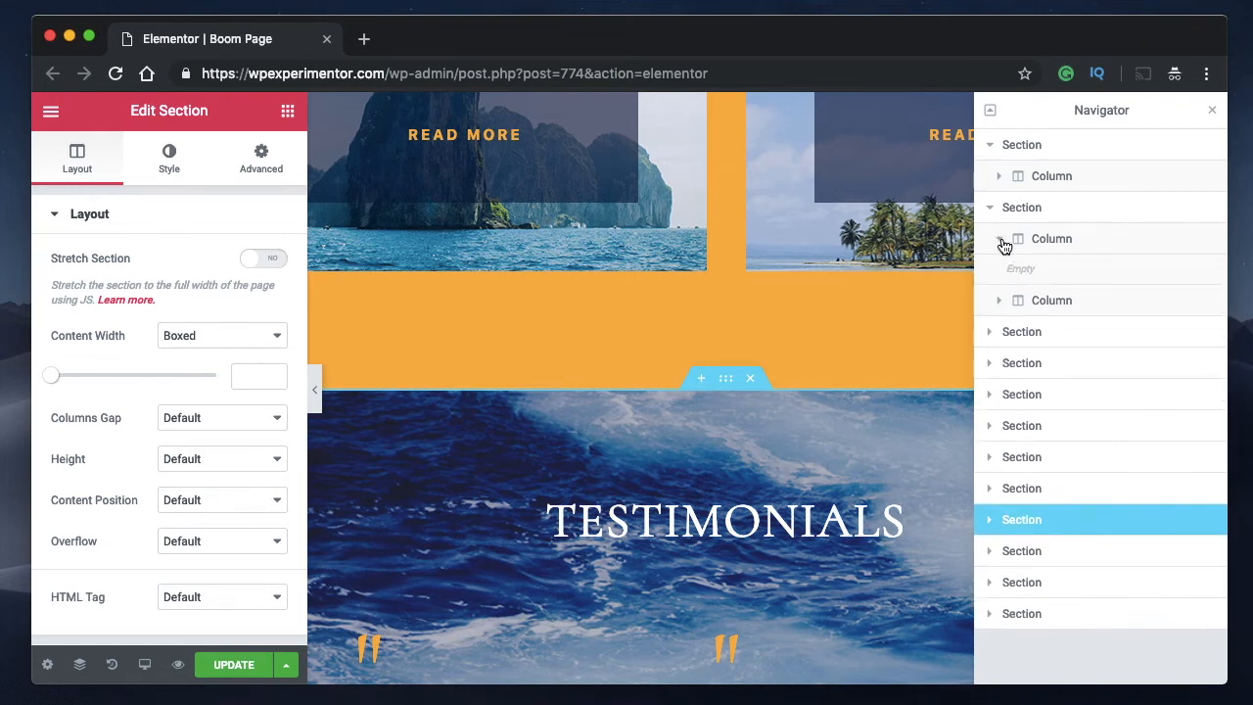
{"action": "left_click", "coordinate": [1000, 302]}
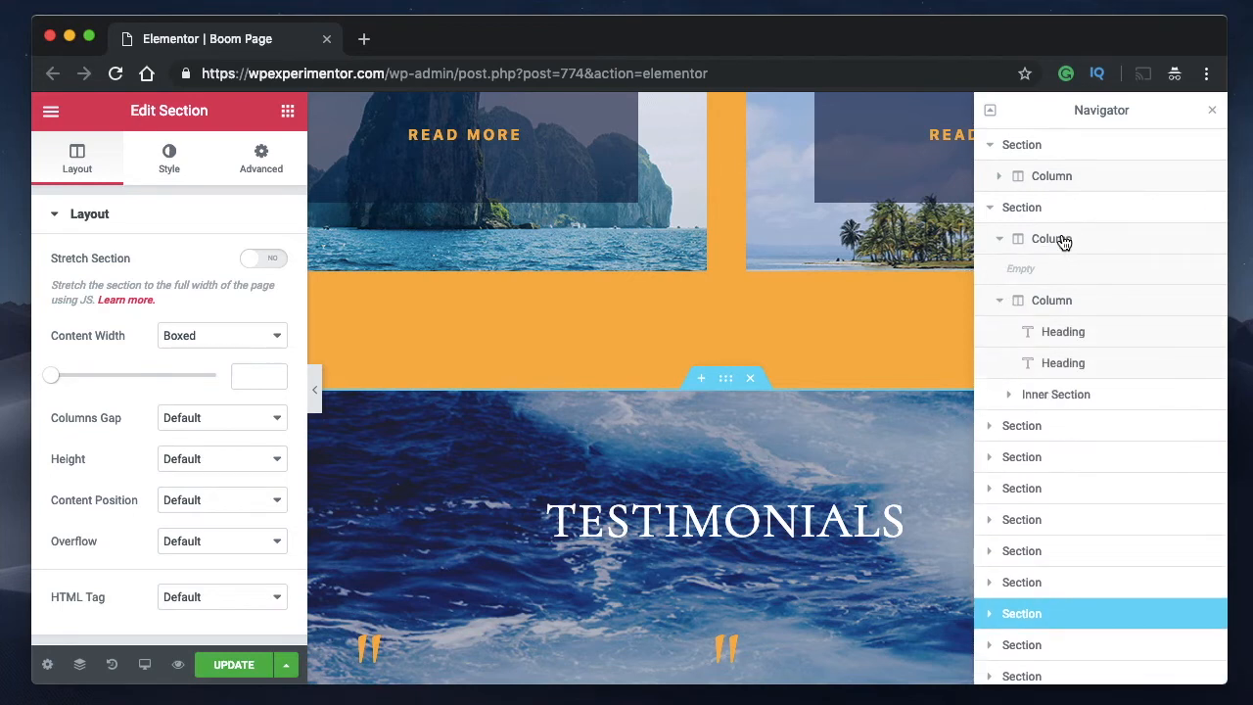
Move the upper heading from the second section's second column into its empty first column, and collapse the sections in the Navigator.
{"action": "left_click", "coordinate": [988, 147]}
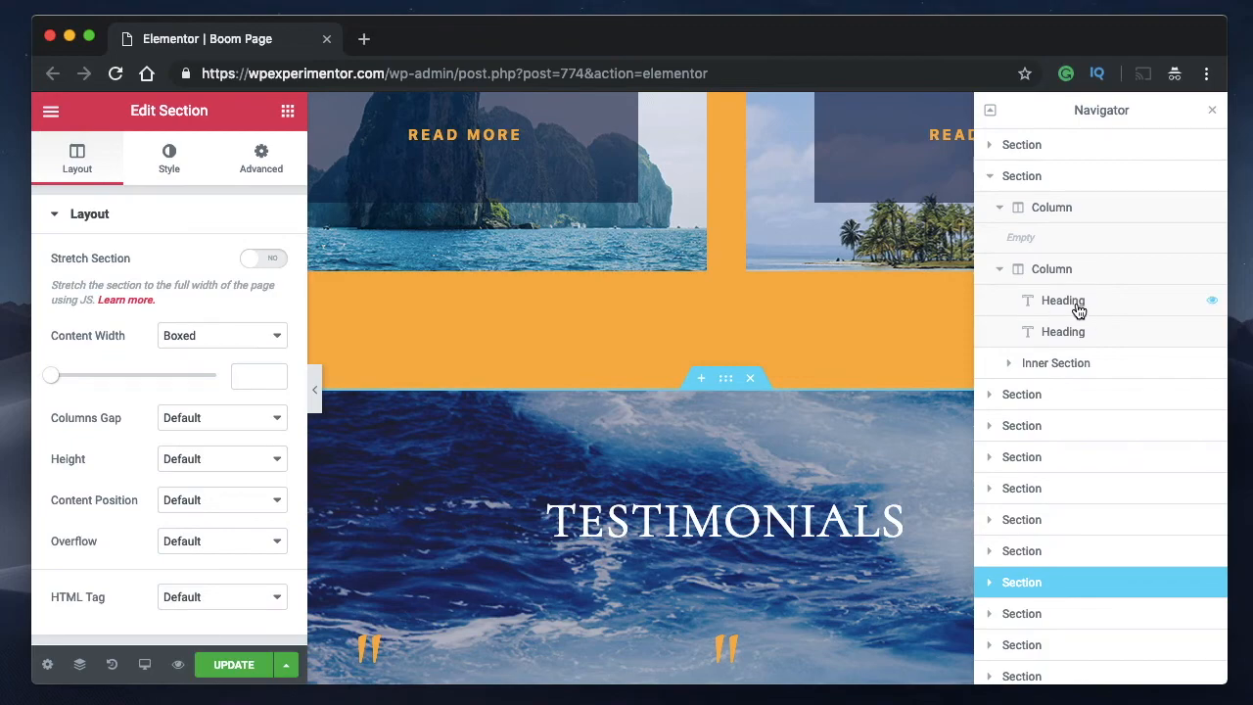
{"action": "left_click_drag", "start_coordinate": [1078, 310], "coordinate": [1074, 245]}
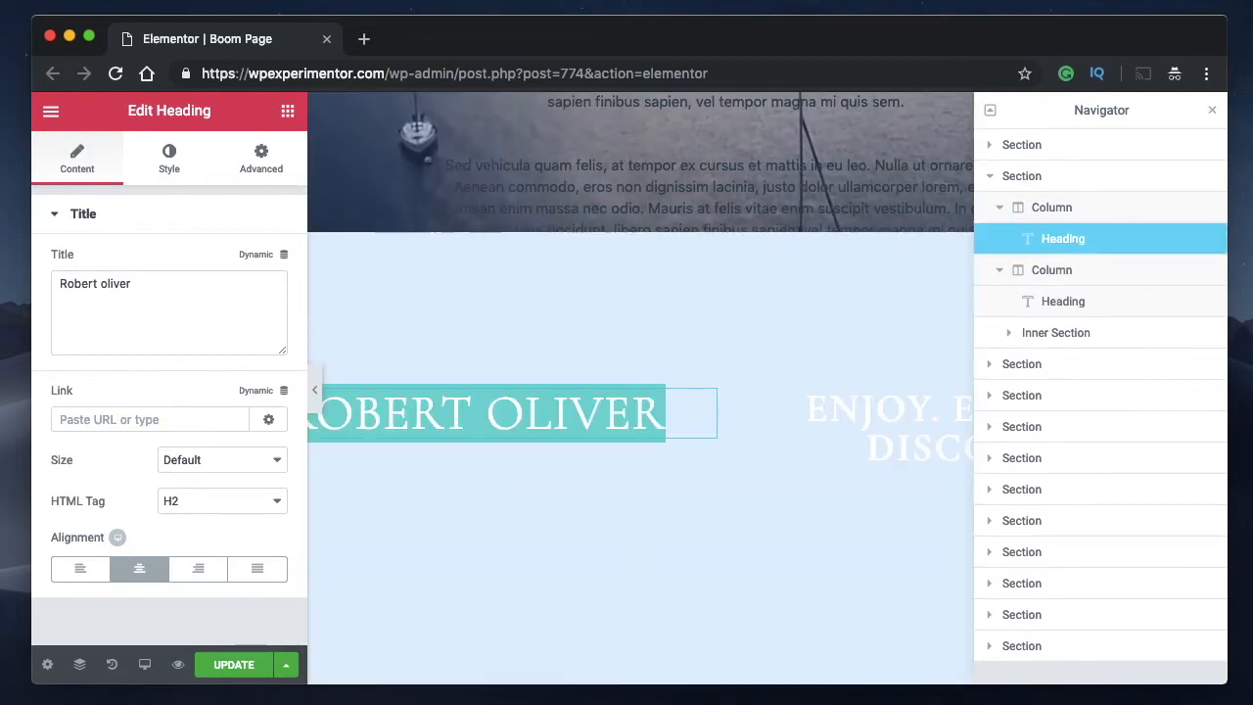
{"action": "left_click", "coordinate": [1000, 211]}
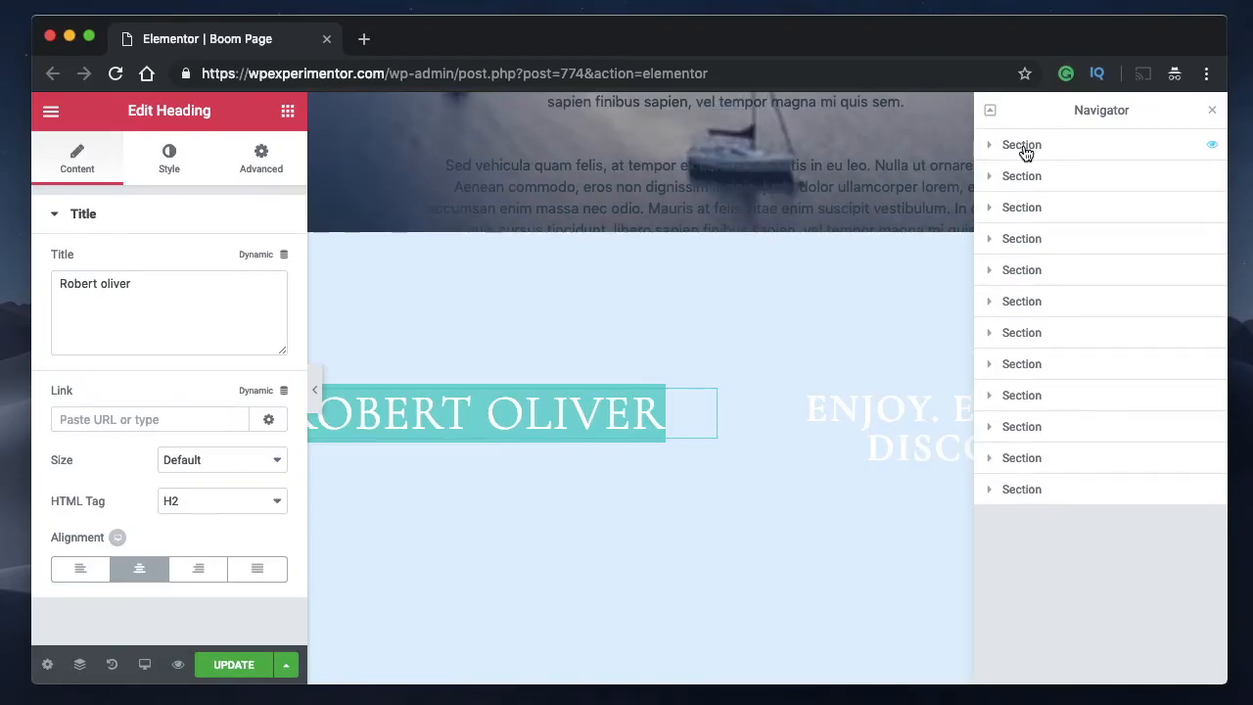
Rename the sixth section in the Navigator, the one with the charter destination cards, as "Price List Section".
{"action": "scroll", "coordinate": [626, 233], "scroll_direction": "up", "scroll_amount": 6}
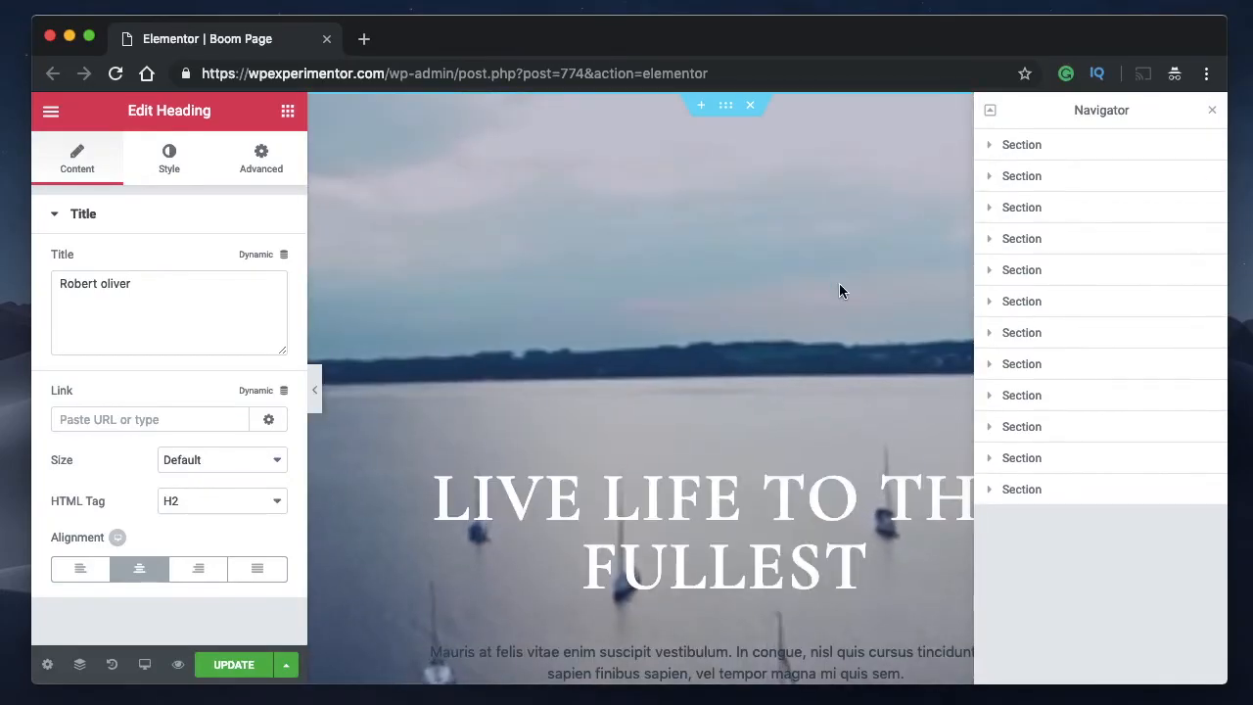
{"action": "scroll", "coordinate": [840, 287], "scroll_direction": "down", "scroll_amount": 13}
{"action": "scroll", "coordinate": [839, 283], "scroll_direction": "down", "scroll_amount": 4}
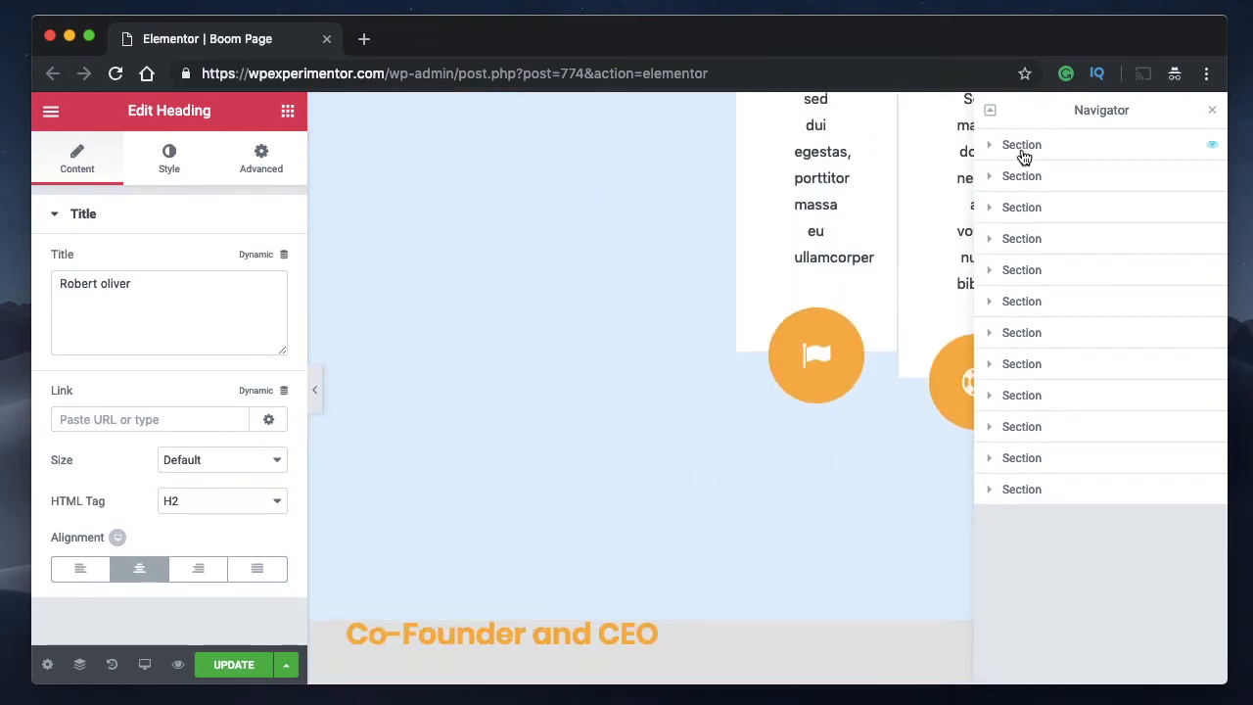
{"action": "scroll", "coordinate": [684, 377], "scroll_direction": "down", "scroll_amount": 7}
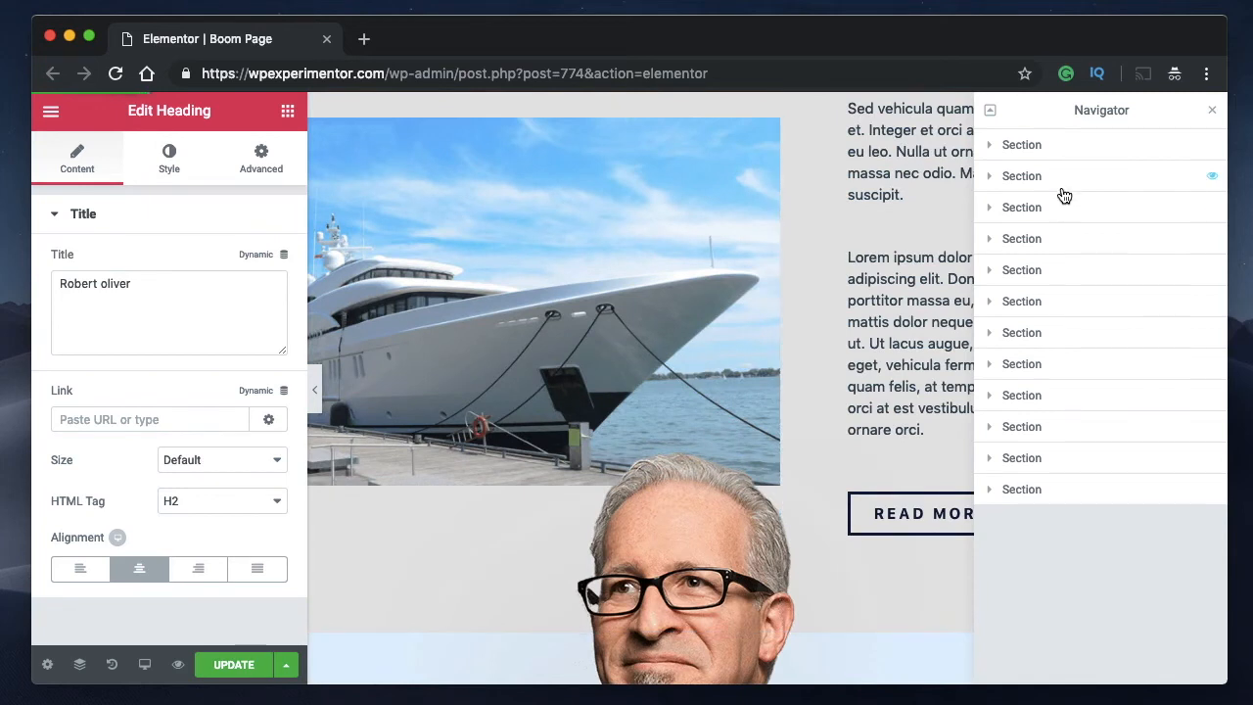
{"action": "left_click", "coordinate": [991, 303]}
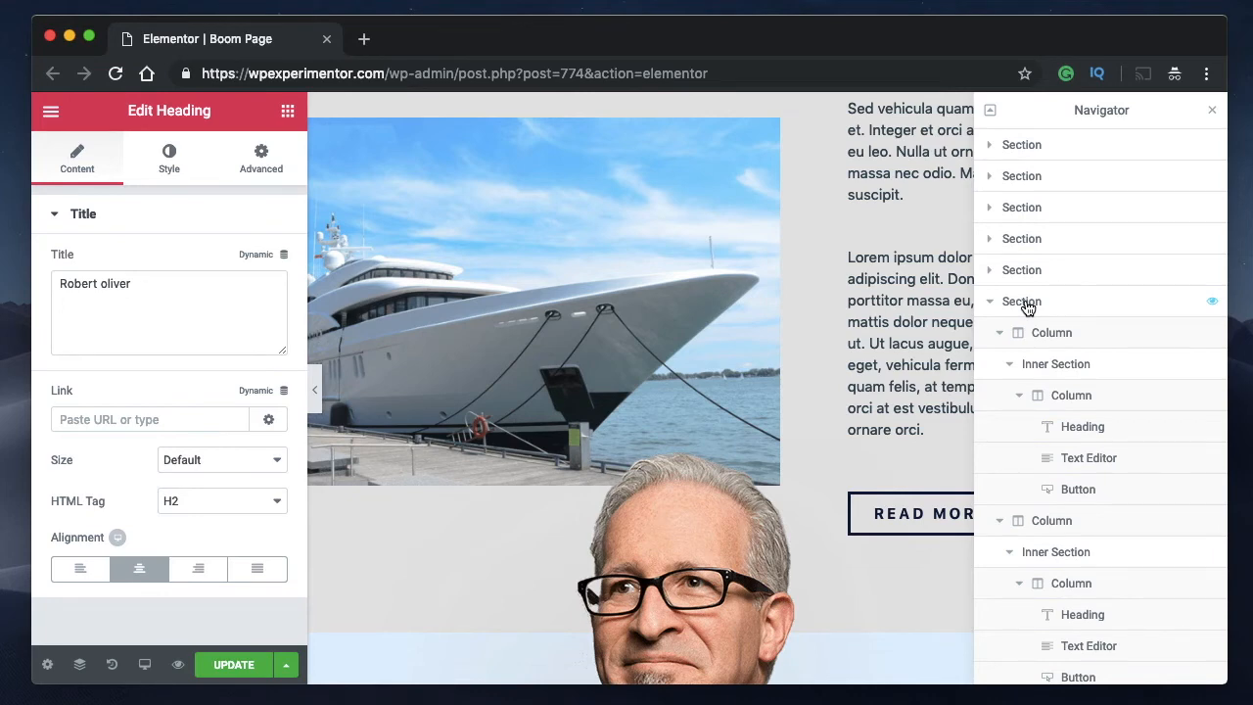
{"action": "double_click", "coordinate": [1027, 306]}
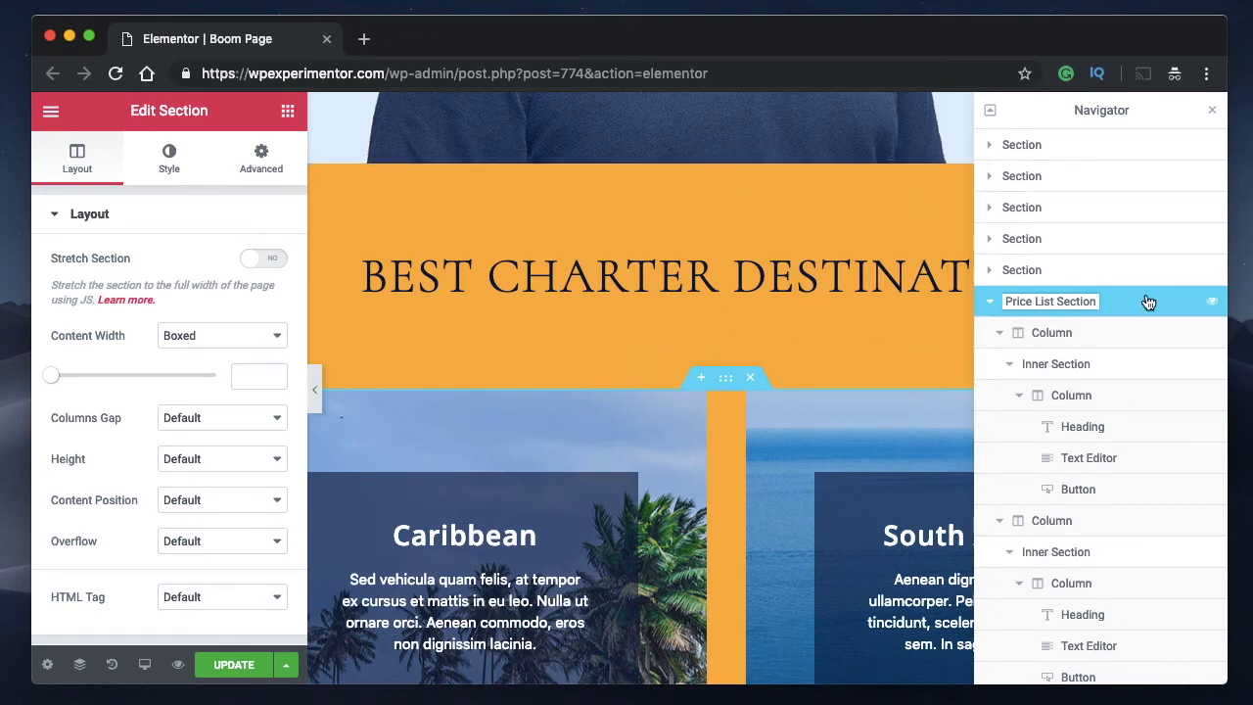
{"action": "key", "text": "Return"}
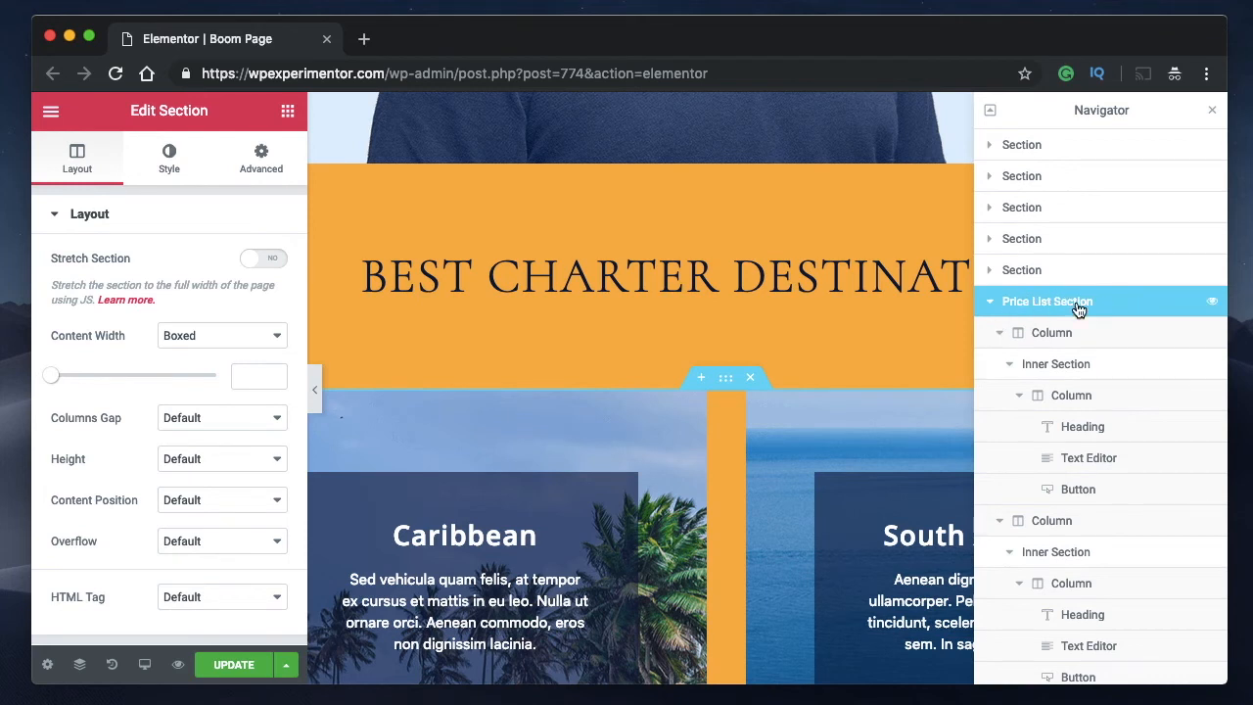
Open the names of the Price List Section's first column and its "Caribbean" heading for editing, leaving them unchanged, and collapse the section.
{"action": "double_click", "coordinate": [1053, 333]}
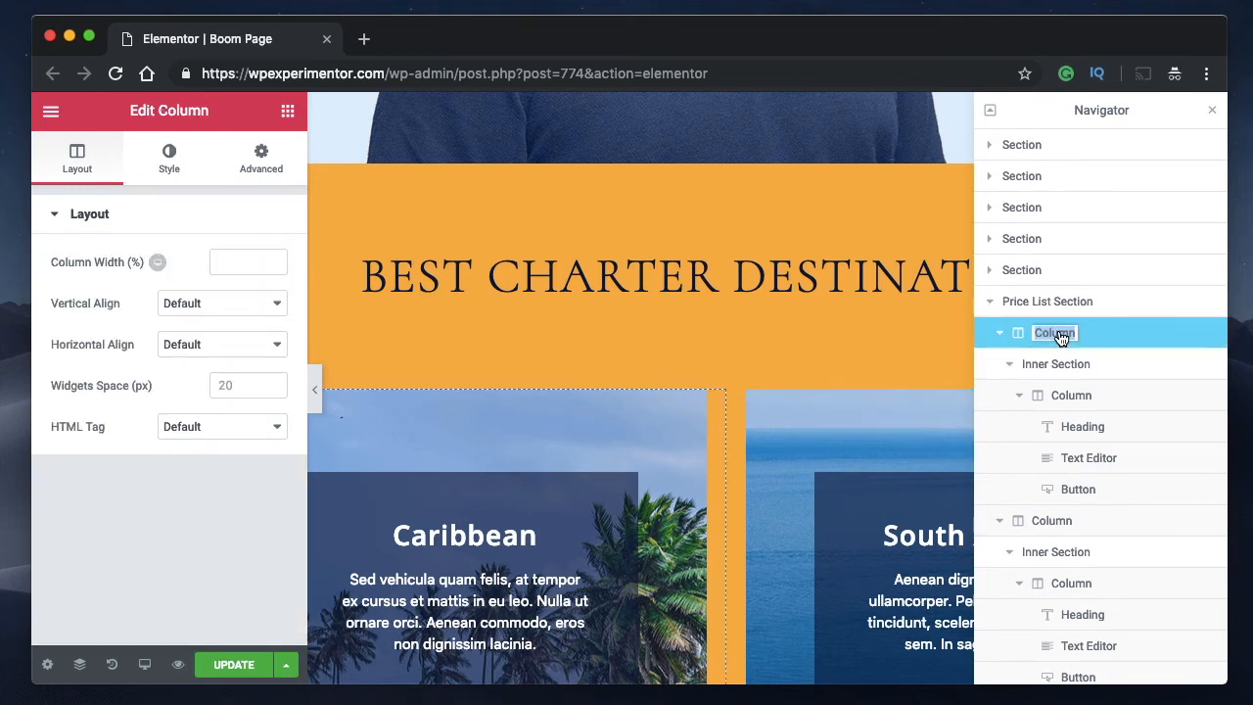
{"action": "left_click", "coordinate": [1000, 334]}
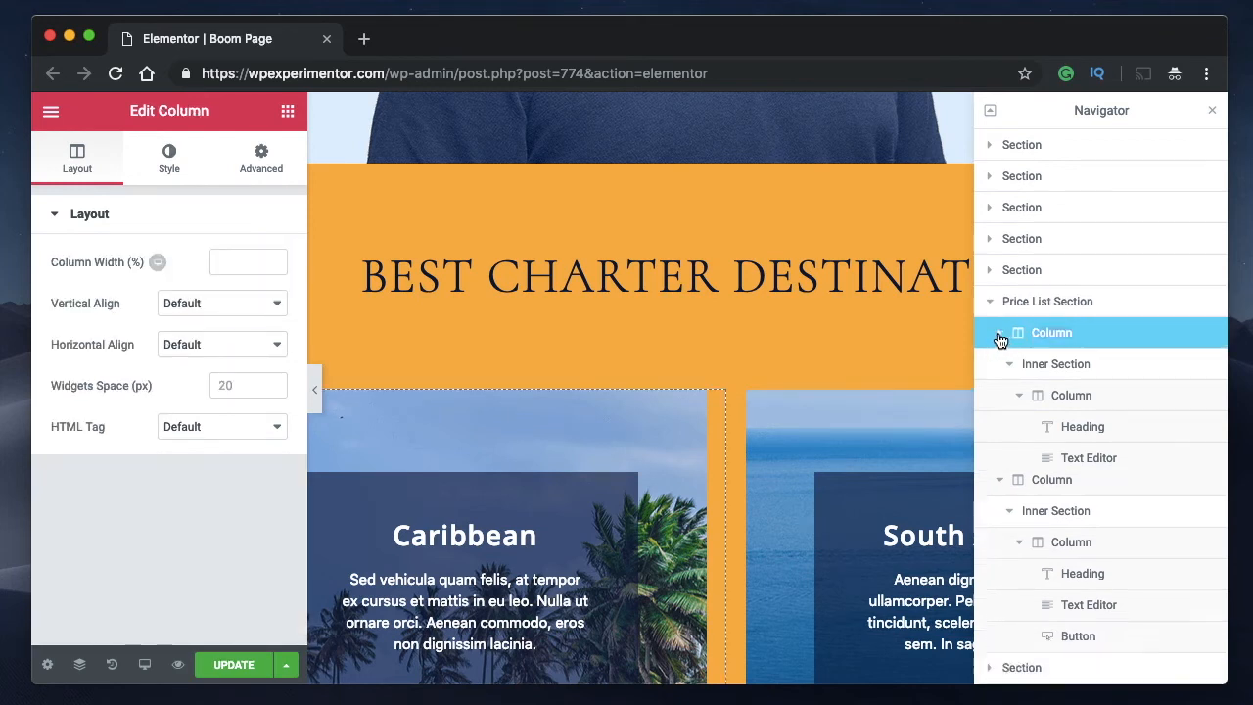
{"action": "left_click", "coordinate": [1000, 333]}
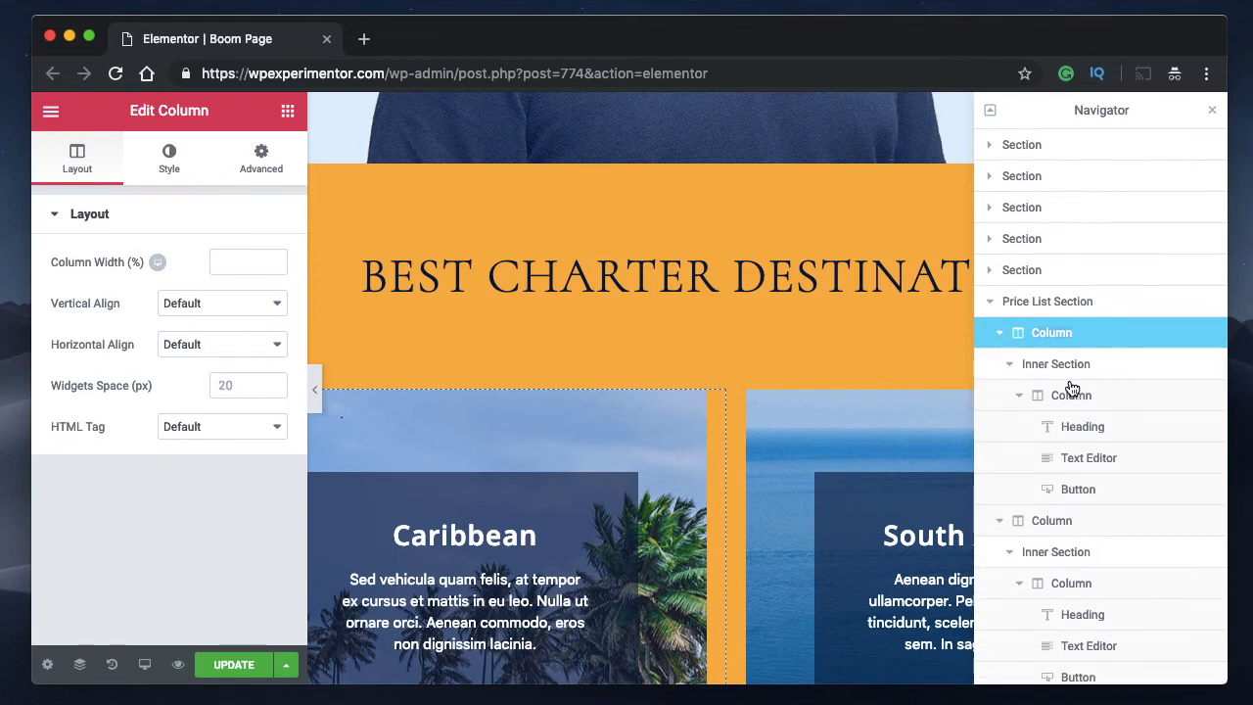
{"action": "left_click", "coordinate": [1110, 435]}
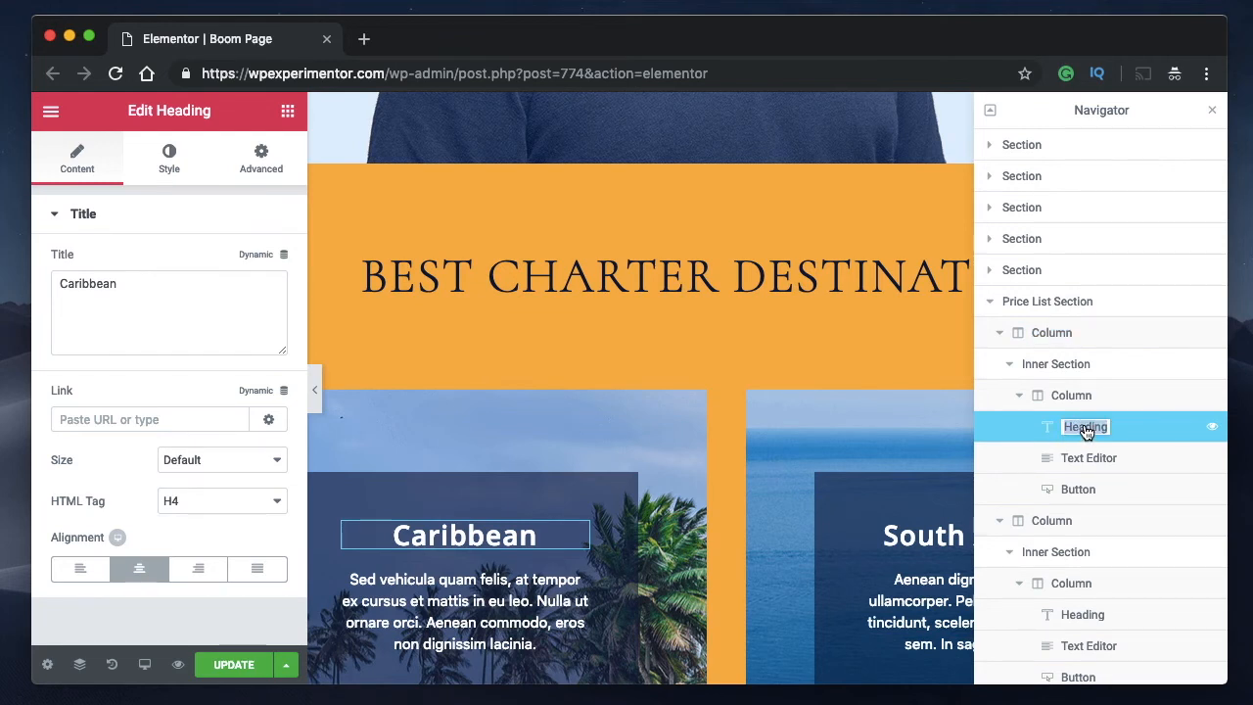
{"action": "left_click", "coordinate": [1025, 396]}
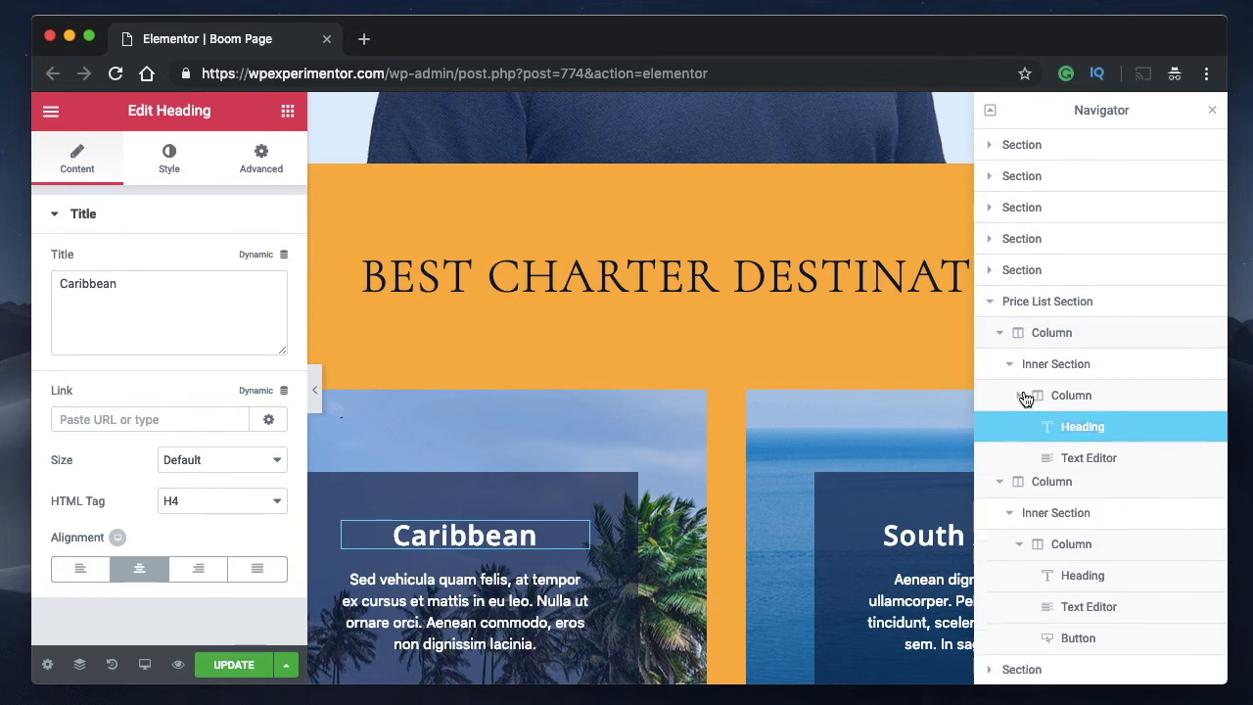
{"action": "left_click", "coordinate": [991, 301]}
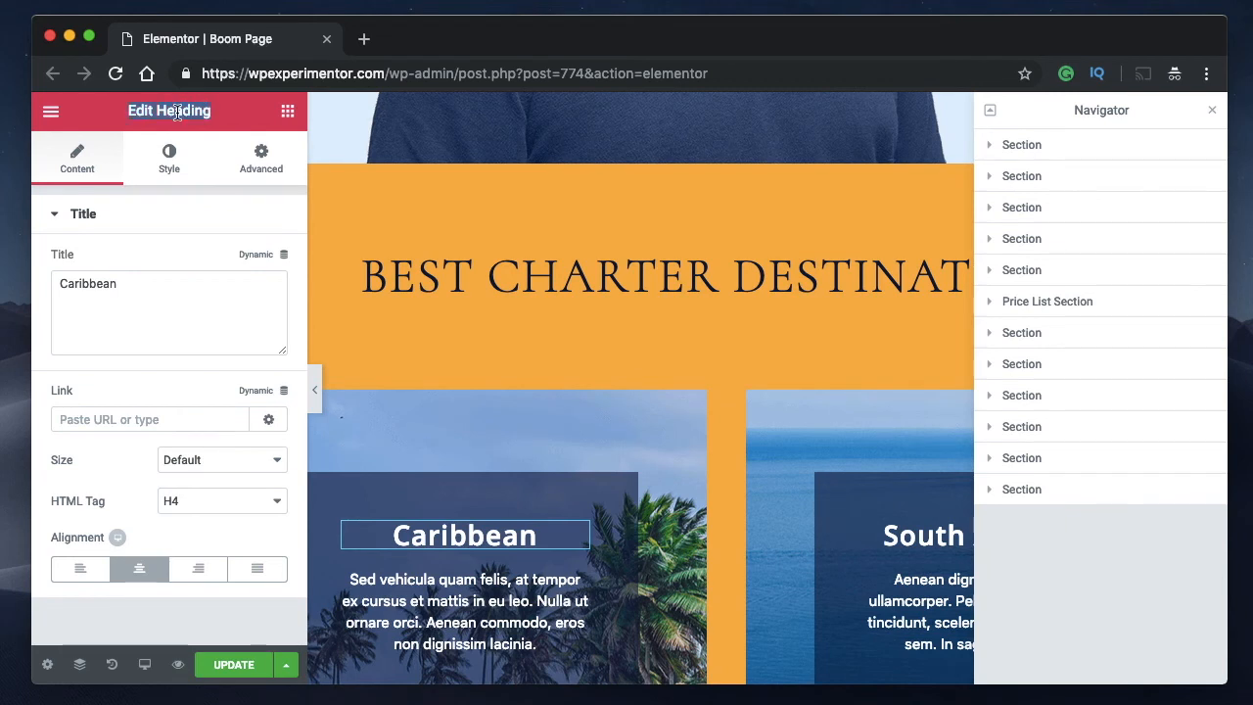
{"action": "left_click", "coordinate": [991, 304]}
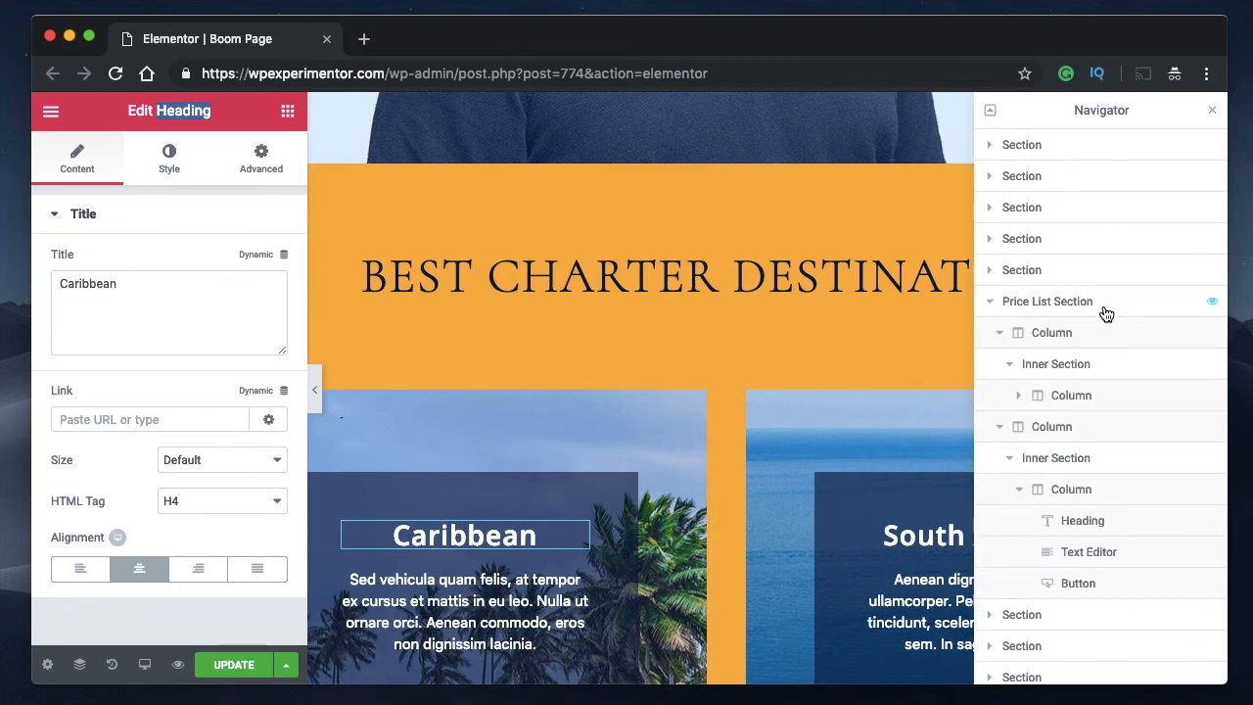
{"action": "left_click", "coordinate": [991, 303]}
Select the first section in the Navigator and open its name for editing, leaving it unchanged and the section collapsed.
{"action": "left_click", "coordinate": [1025, 149]}
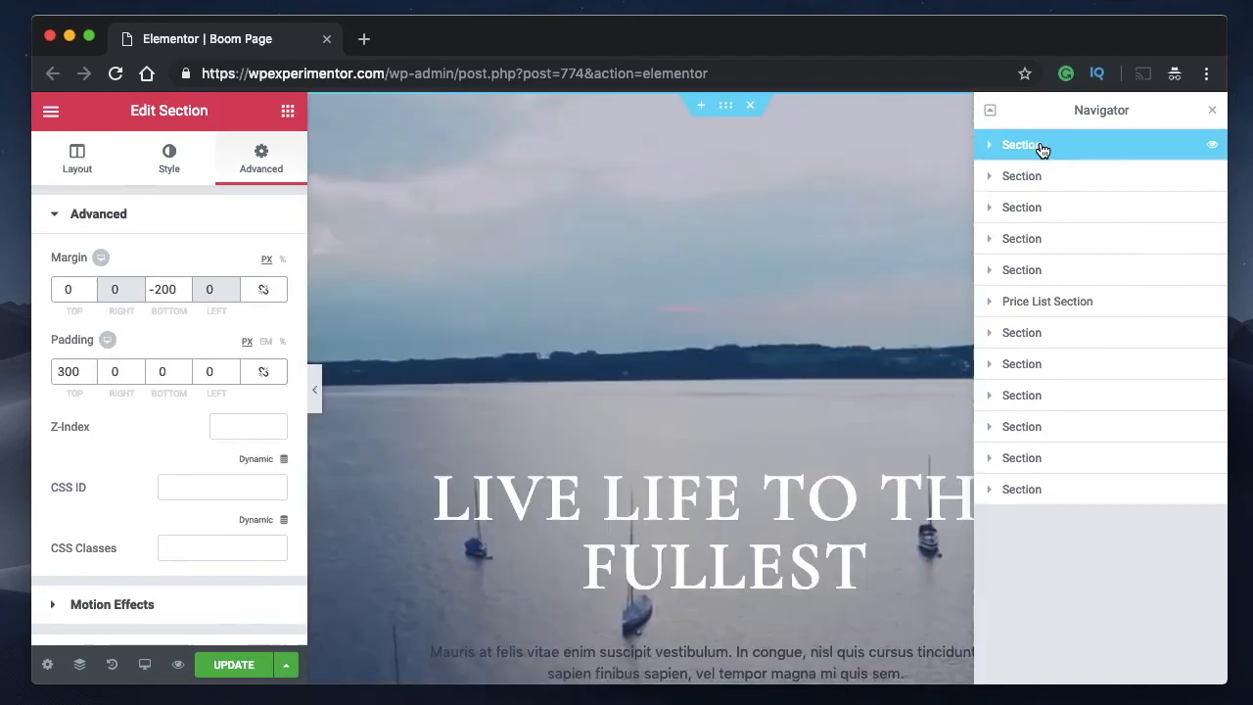
{"action": "double_click", "coordinate": [1041, 147]}
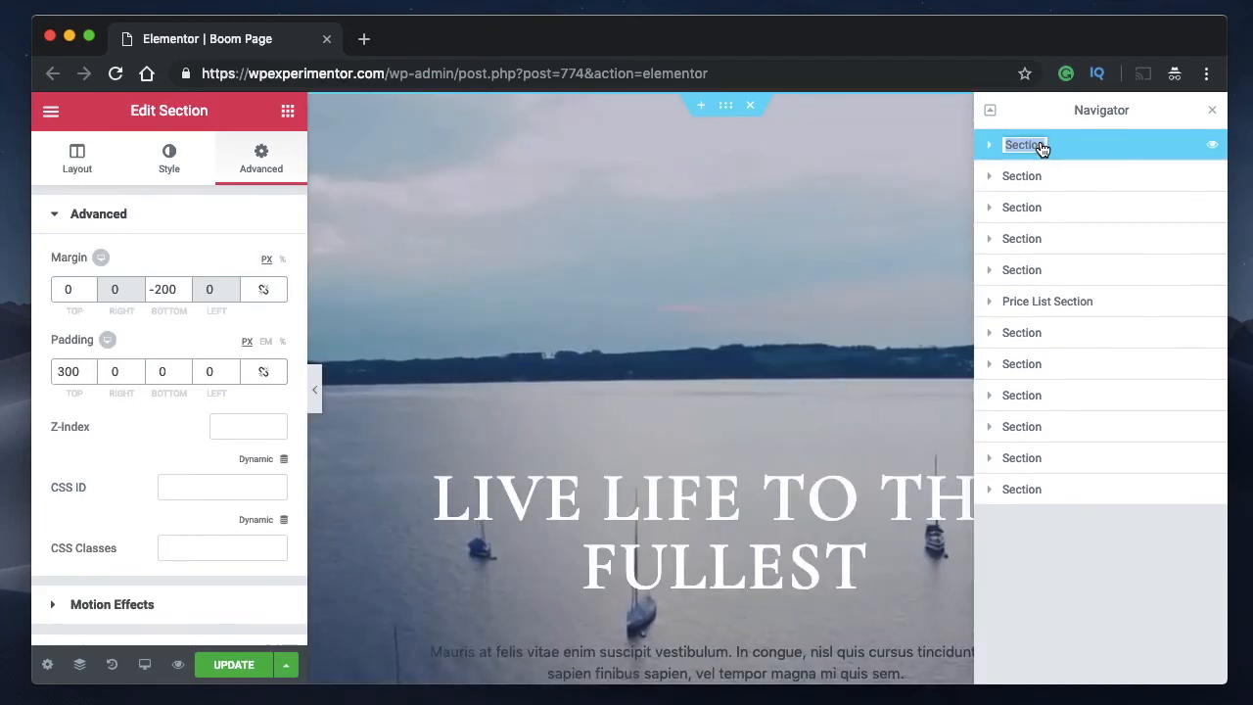
{"action": "left_click", "coordinate": [992, 147]}
{"action": "left_click", "coordinate": [992, 147]}
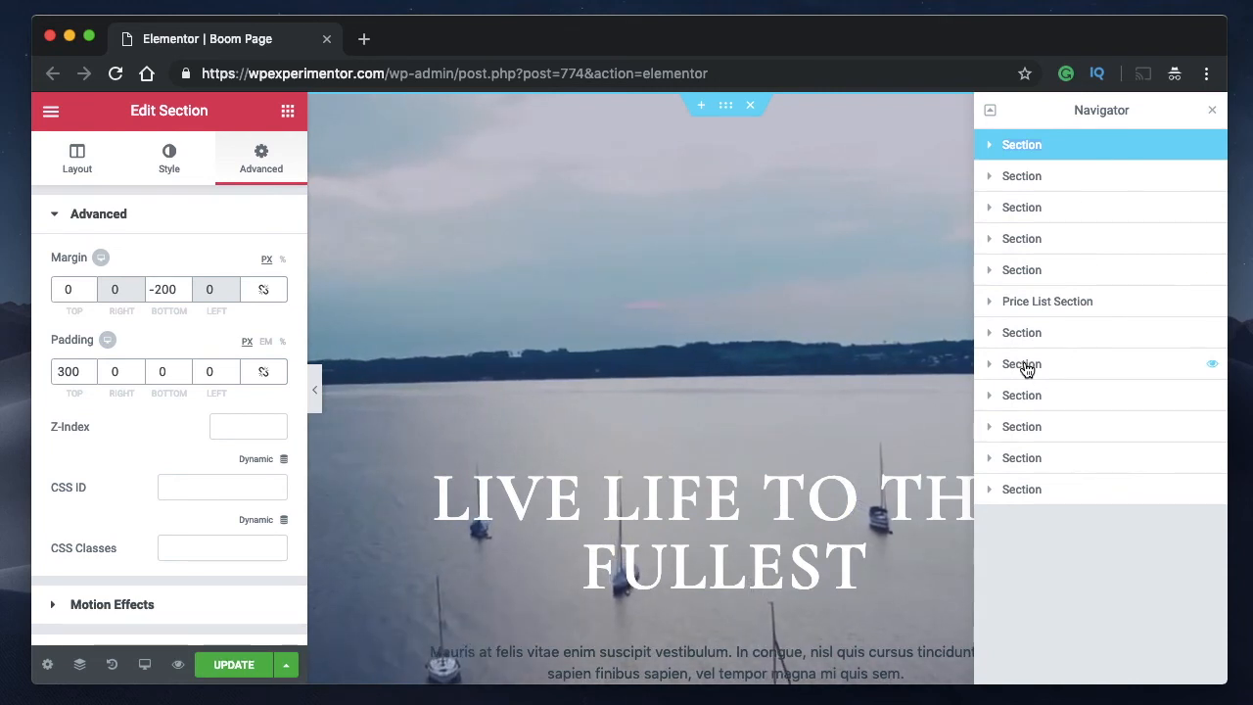
Hide the Price List Section through the Navigator and show it again.
{"action": "left_click", "coordinate": [1211, 303]}
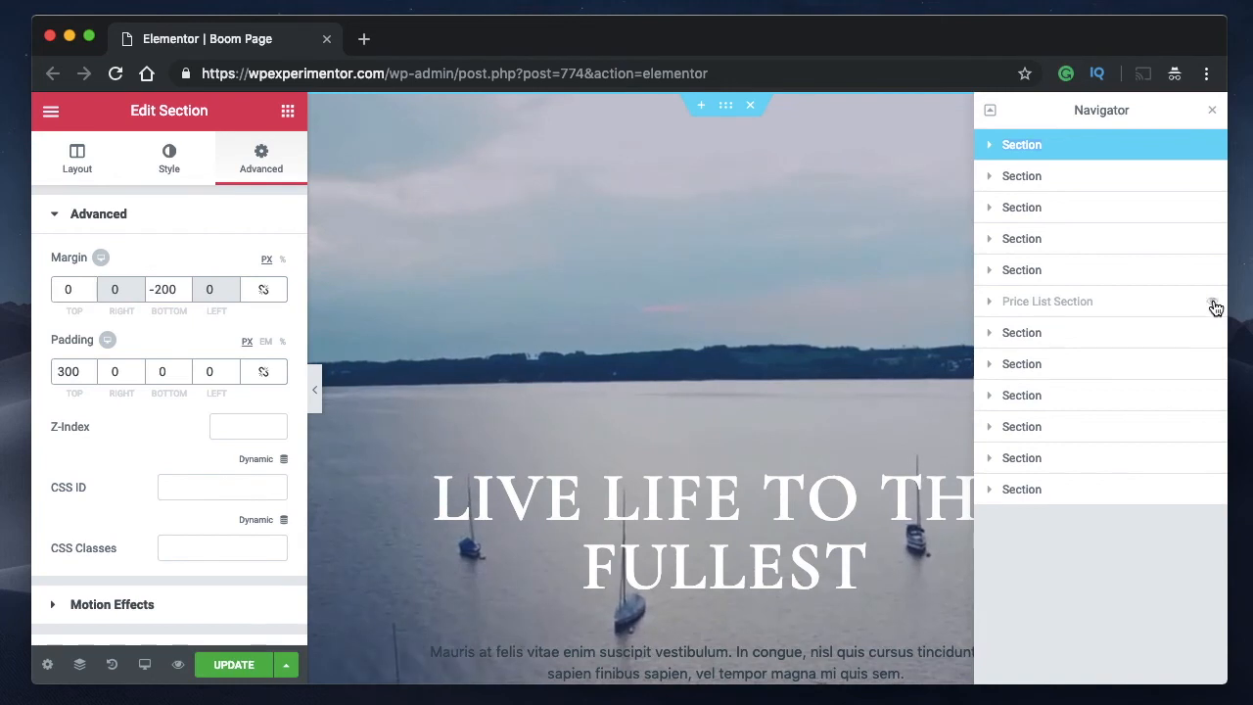
{"action": "left_click", "coordinate": [1212, 305]}
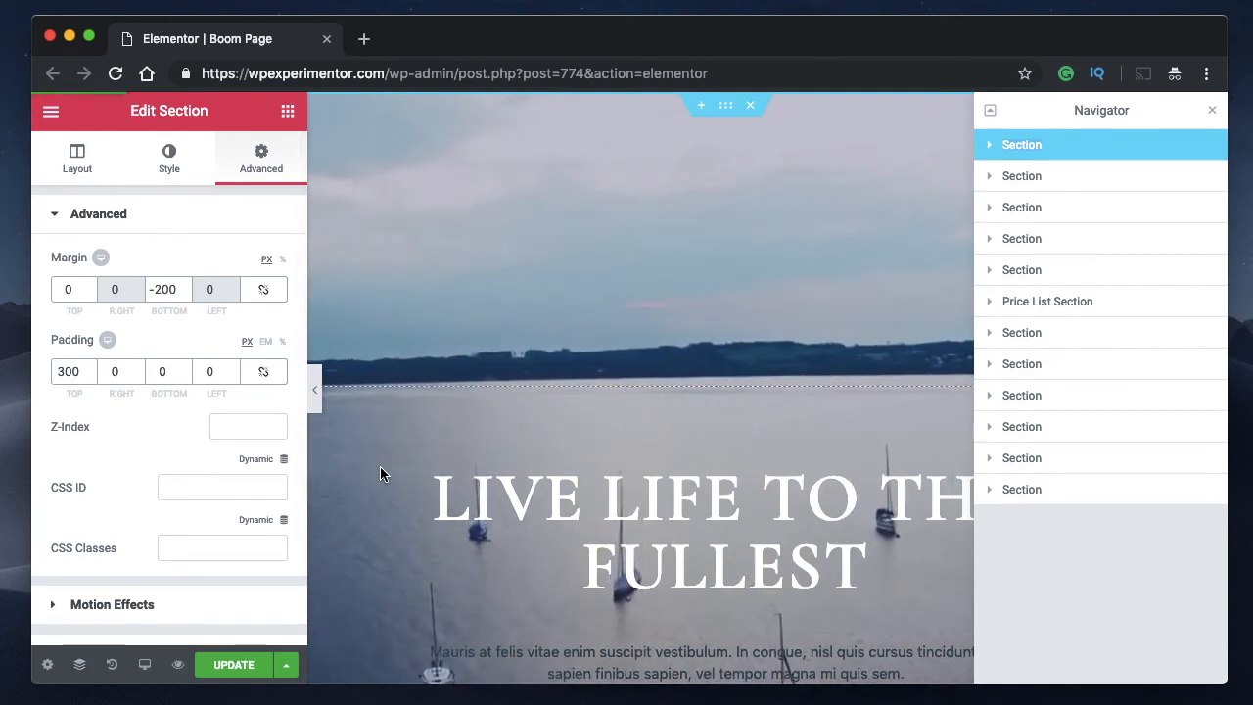
Close and reopen the Navigator, and open and dismiss the Finder.
{"action": "key", "text": "super+i"}
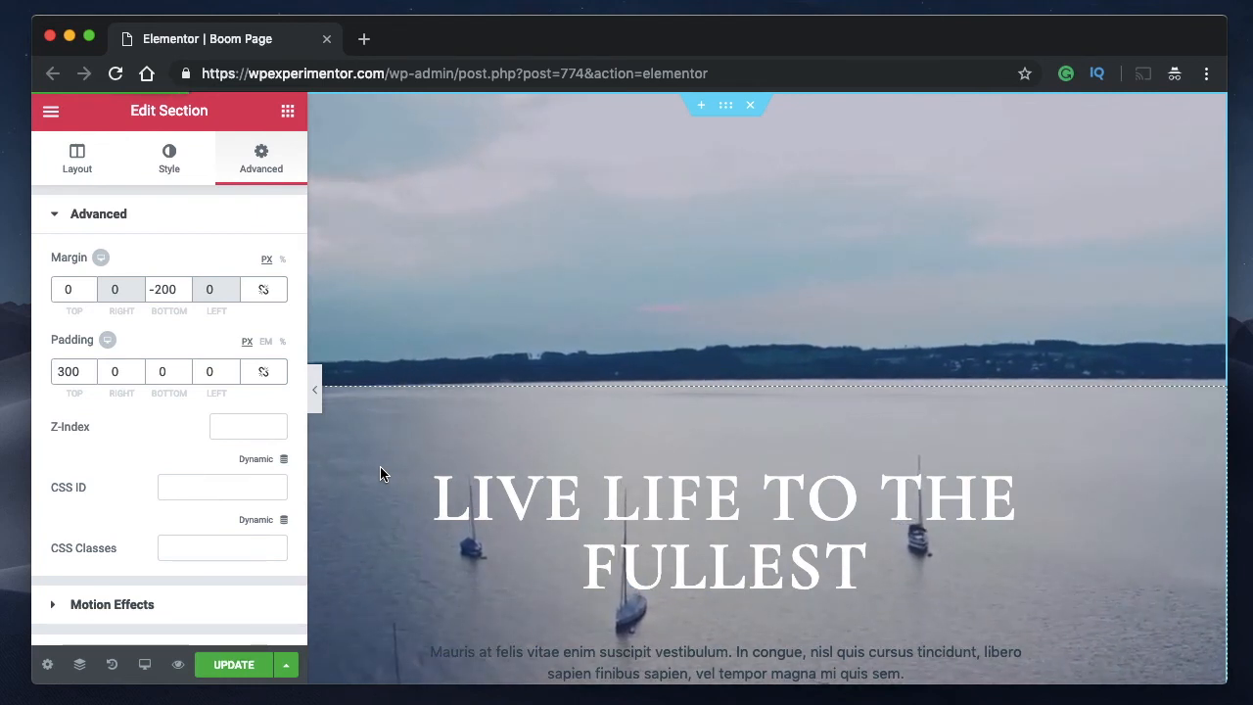
{"action": "key", "text": "super+i"}
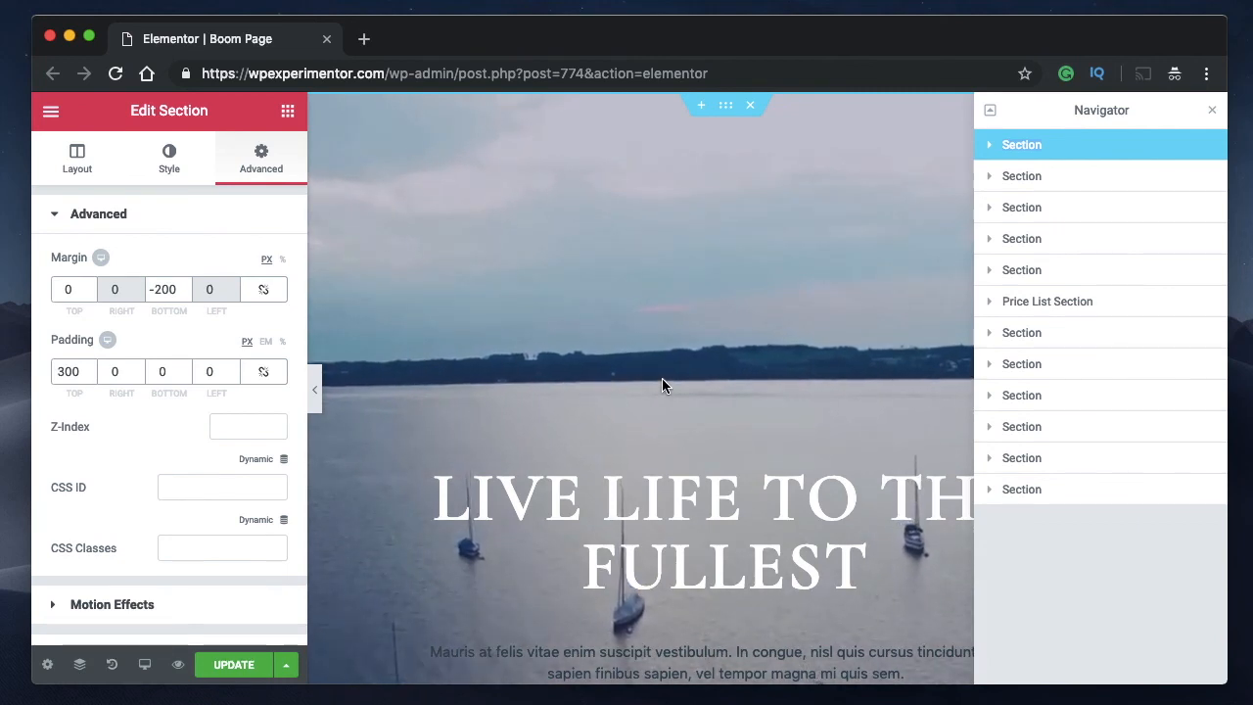
{"action": "key", "text": "super+e"}
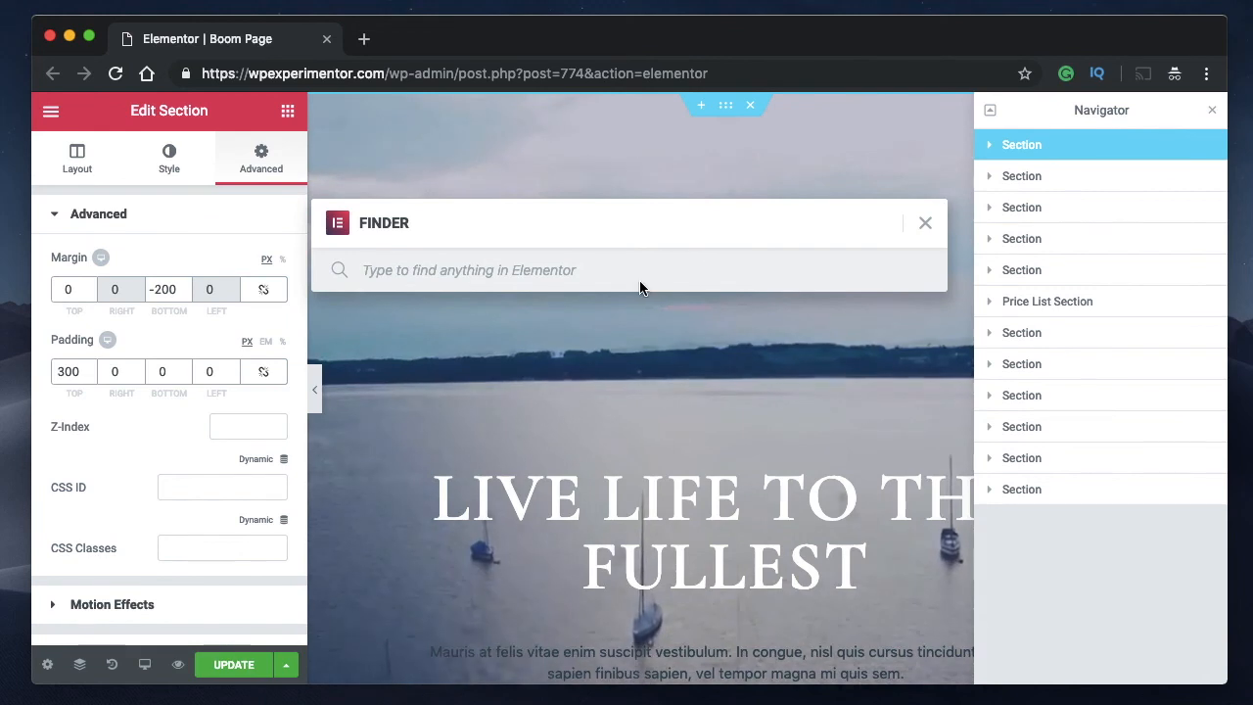
{"action": "left_click", "coordinate": [925, 224]}
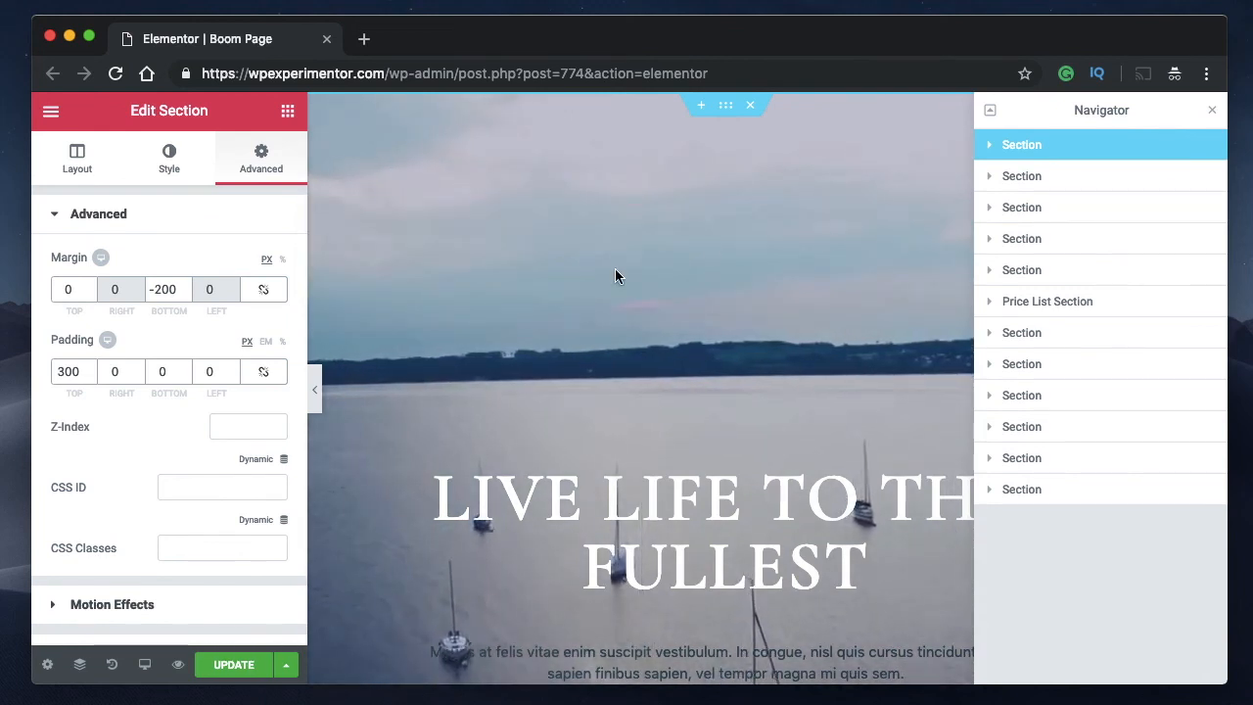